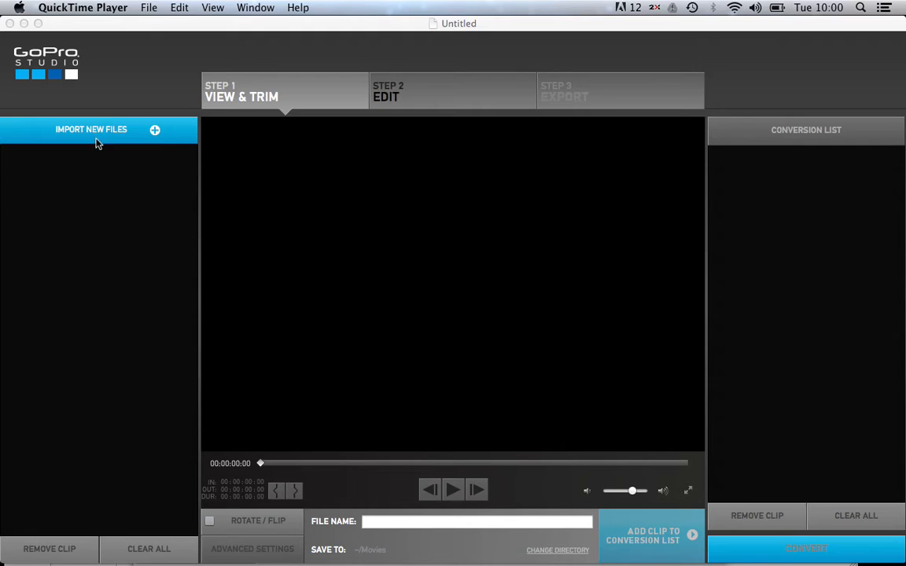
Import the four MP4 clips GOPR0322 to GOPR0325 from the 100GOPRO folder on the Untitled device
left_click(156, 131)
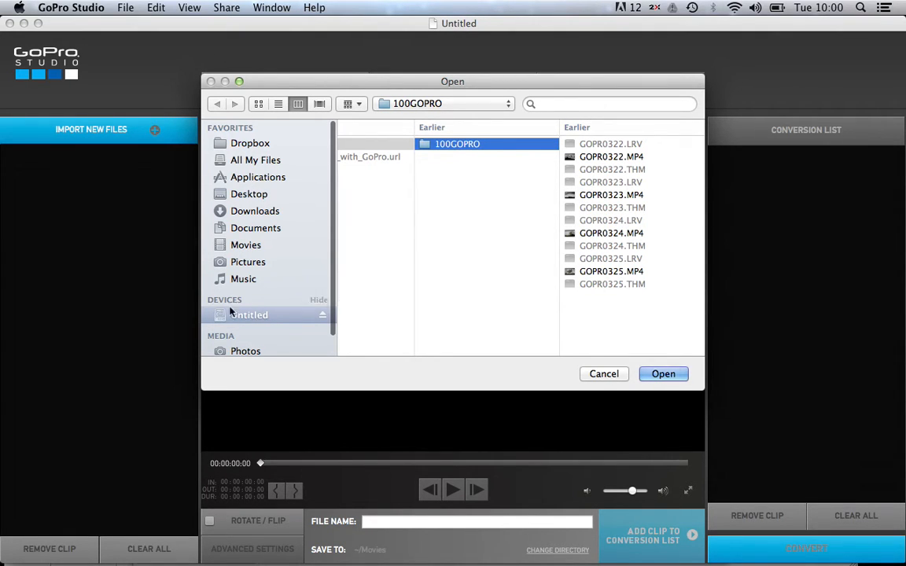
scroll(456, 252, "left", 4)
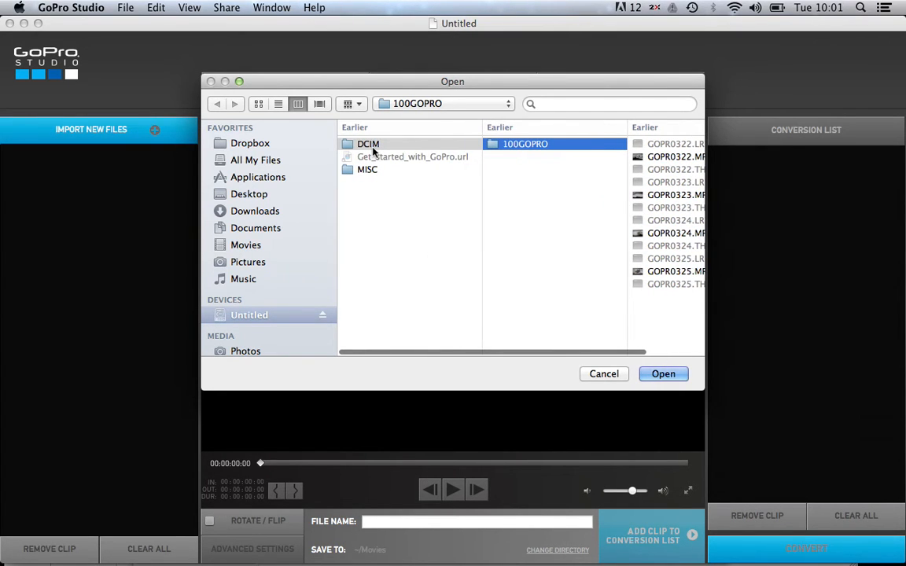
scroll(549, 149, "right", 4)
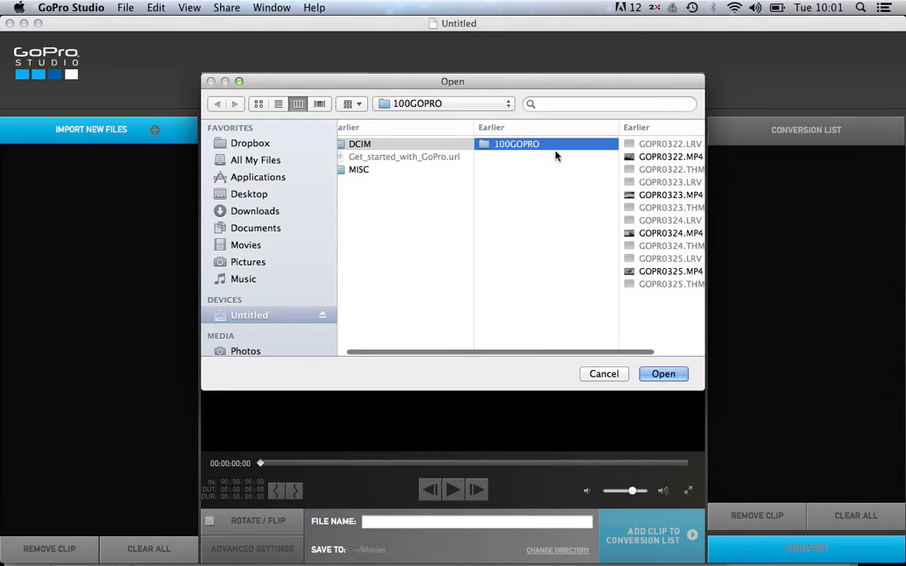
left_click(611, 160)
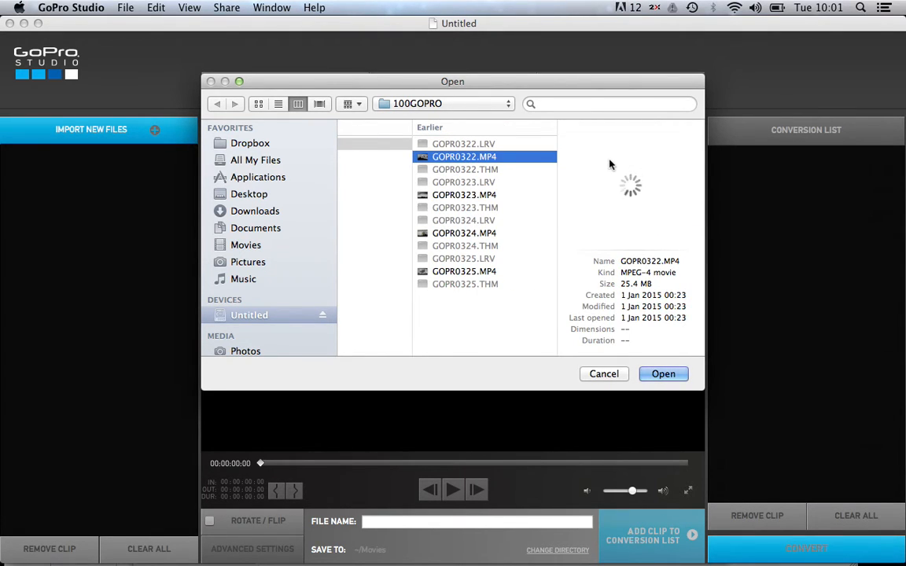
left_click(502, 195, "super")
left_click(491, 234, "super")
left_click(660, 375)
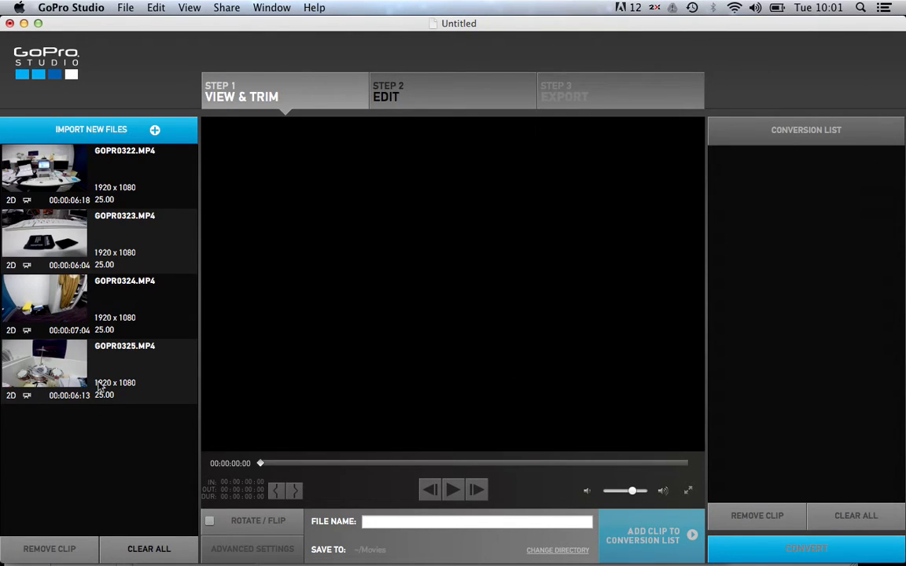
Play back the GOPR0322 clip and preview the GOPR0323, GOPR0324 and GOPR0325 clips
left_click(55, 155)
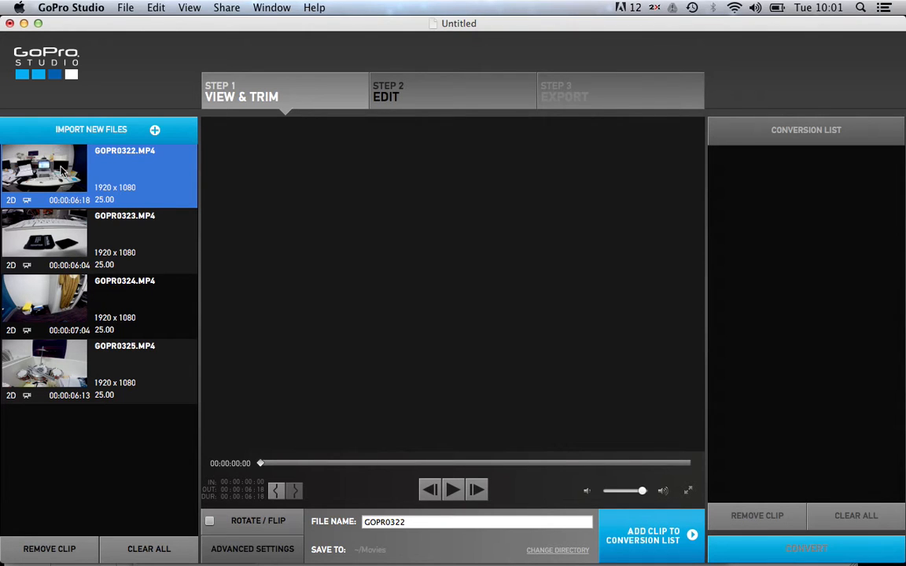
left_click(453, 489)
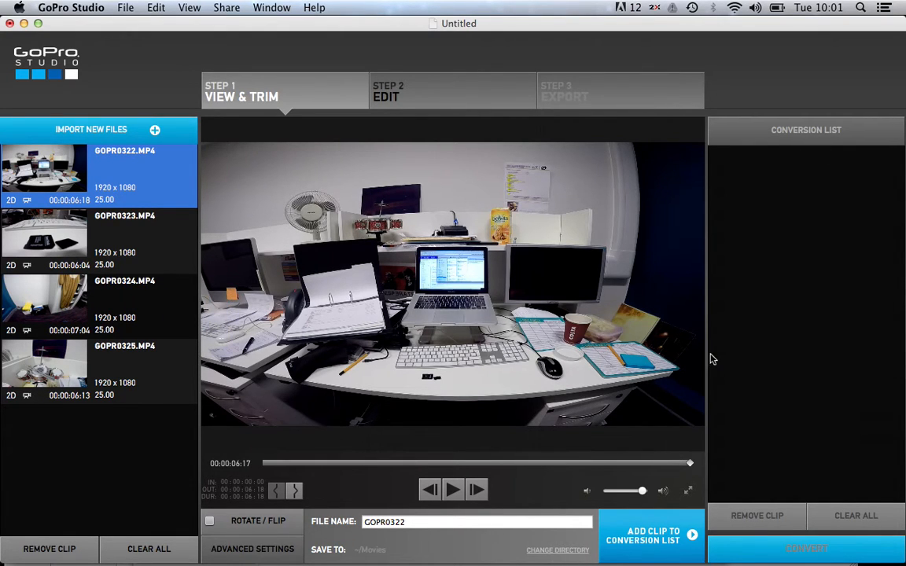
left_click(54, 221)
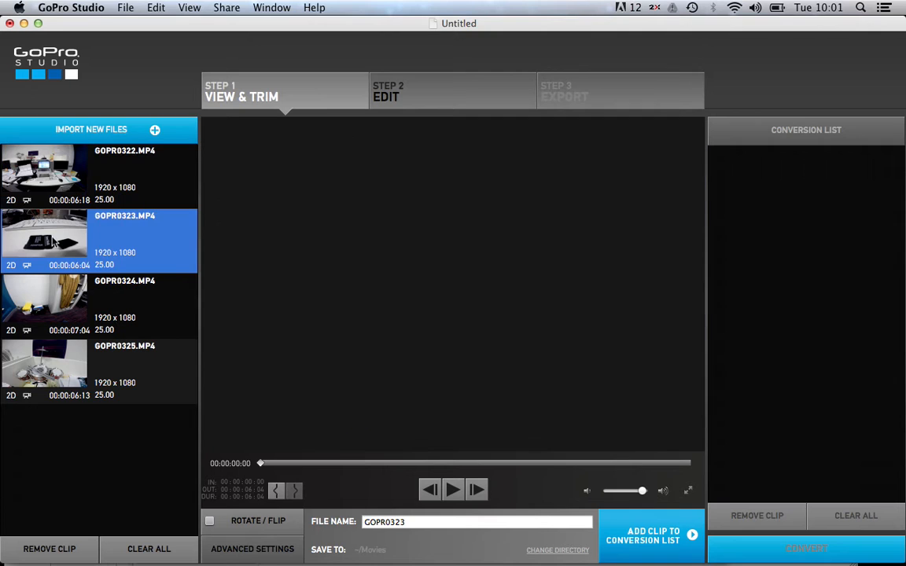
left_click(53, 294)
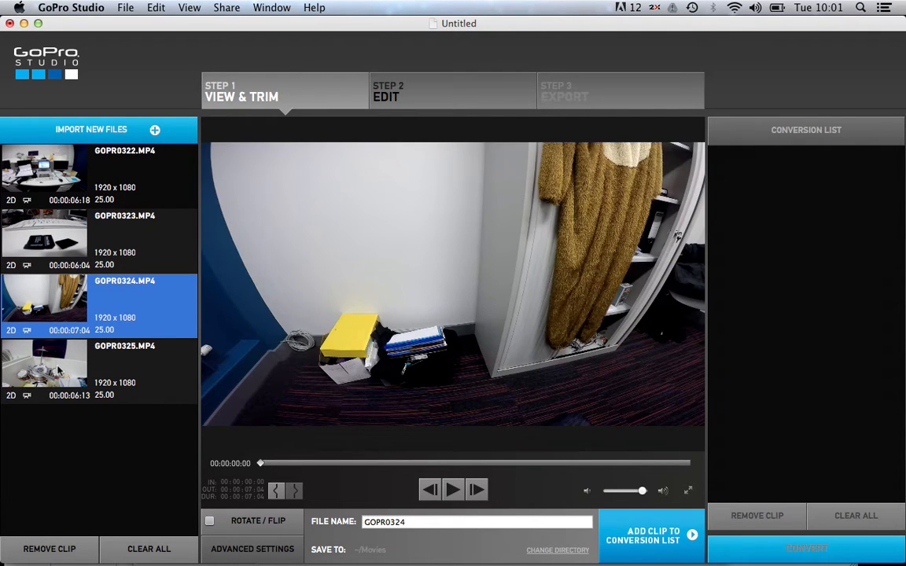
left_click(59, 370)
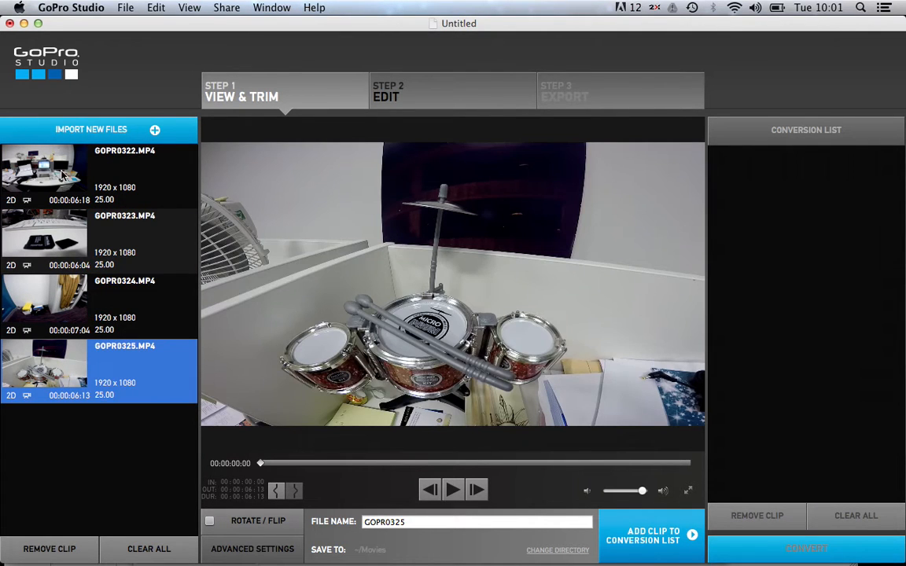
Trim the GOPR0322 clip with an in point at 00:00:00:24 and an out point at 00:00:05:10
left_click(63, 175)
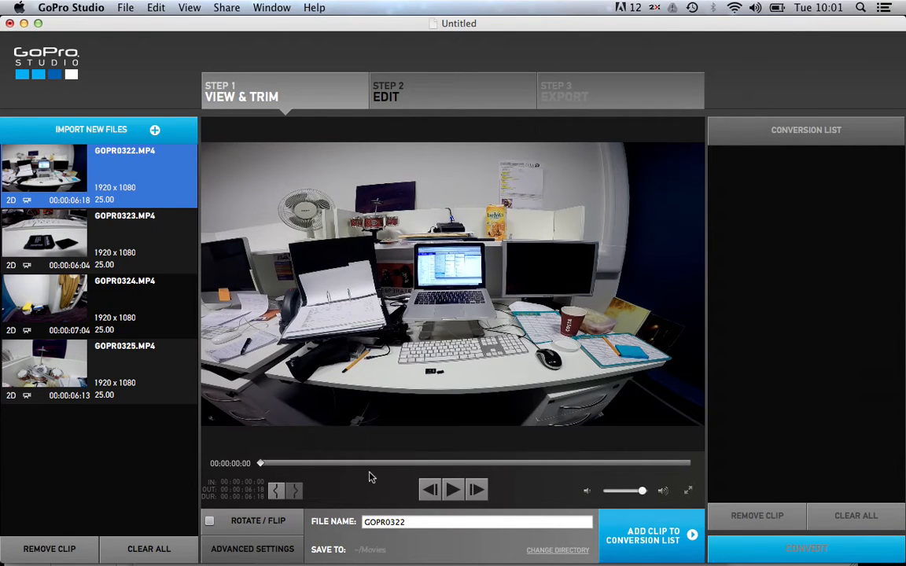
left_click_drag(261, 464, 302, 483)
left_click(276, 489)
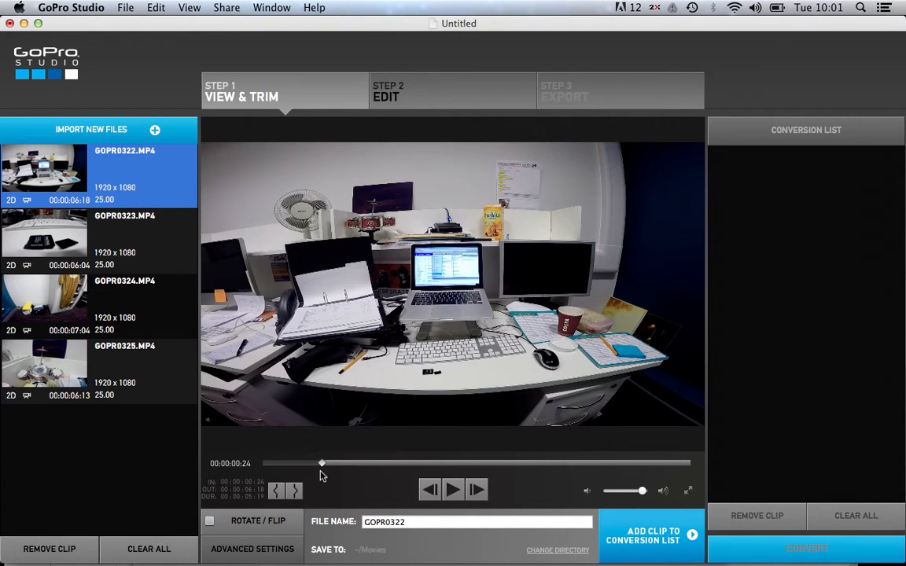
left_click_drag(322, 464, 606, 465)
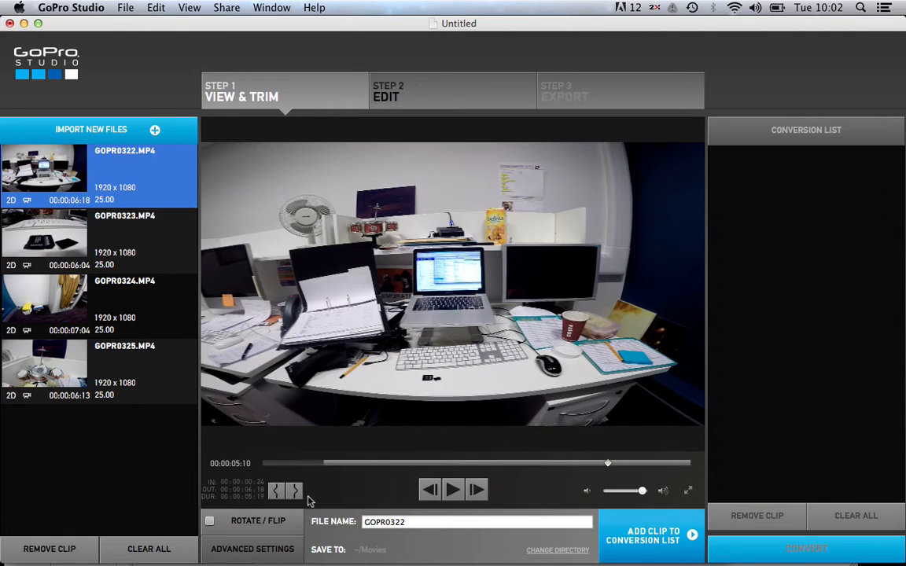
left_click(295, 491)
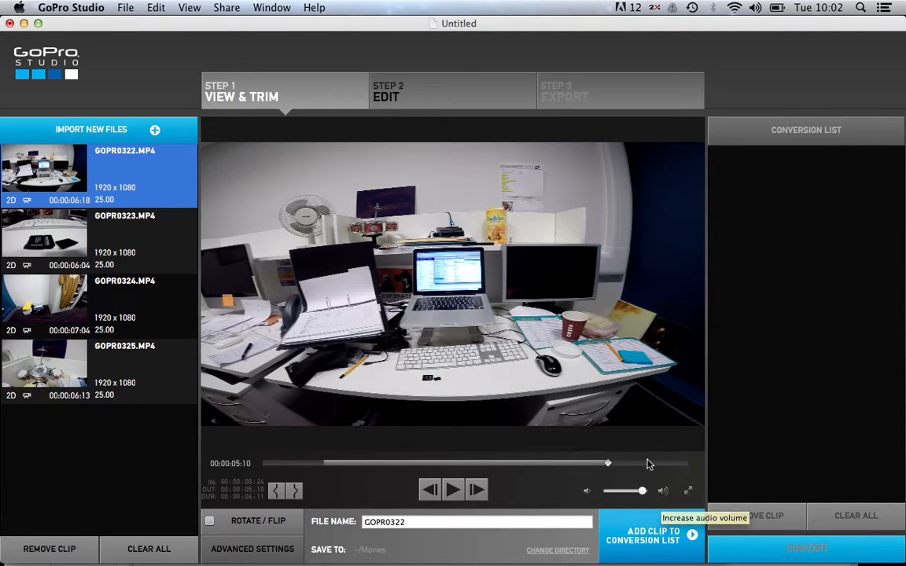
Reset the GOPR0322 clip's in point to 00:00:00:00 and its out point to about 00:00:06:14
left_click_drag(273, 469, 243, 465)
left_click(259, 466)
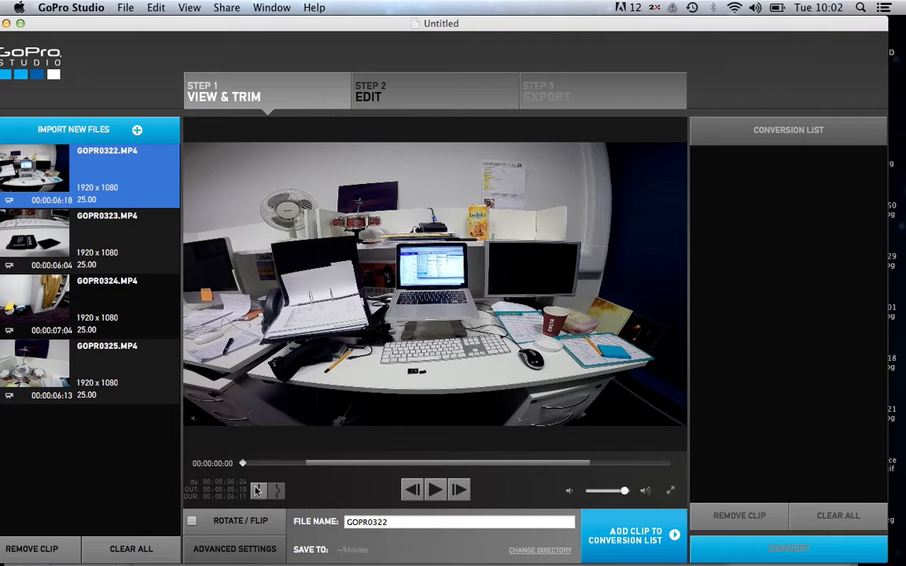
left_click_drag(637, 472, 683, 466)
left_click(297, 491)
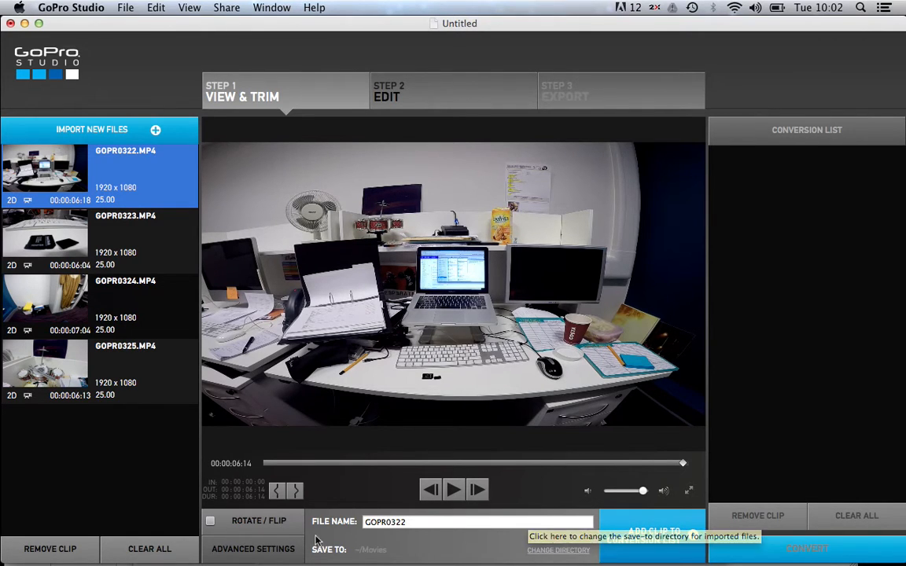
left_click(211, 521)
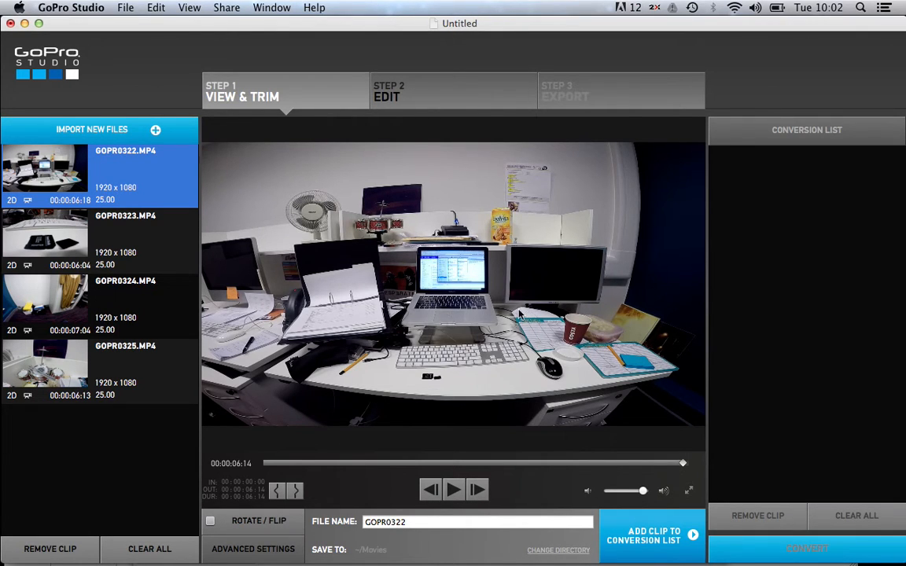
Add all four imported clips, GOPR0322 to GOPR0325, to the conversion list
left_click(157, 216)
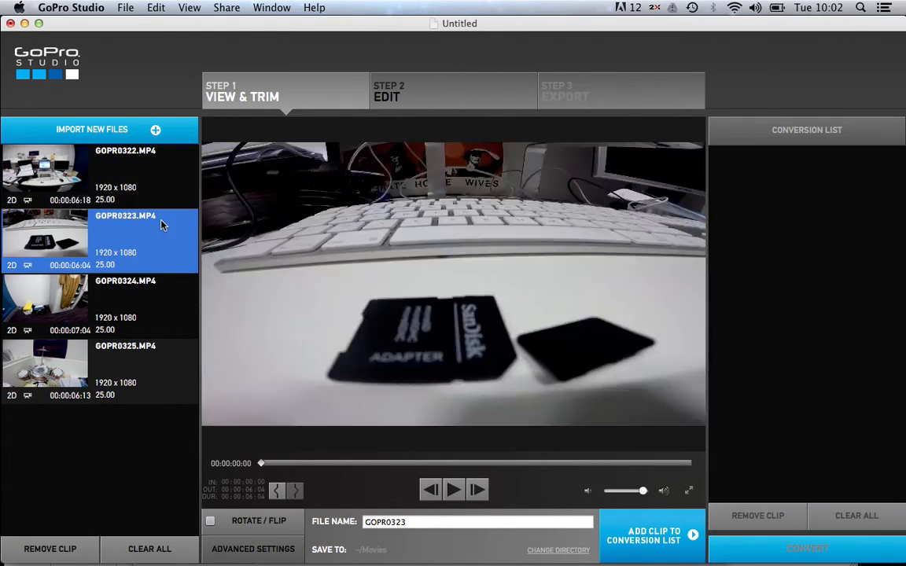
left_click(153, 184)
left_click(145, 239, "super")
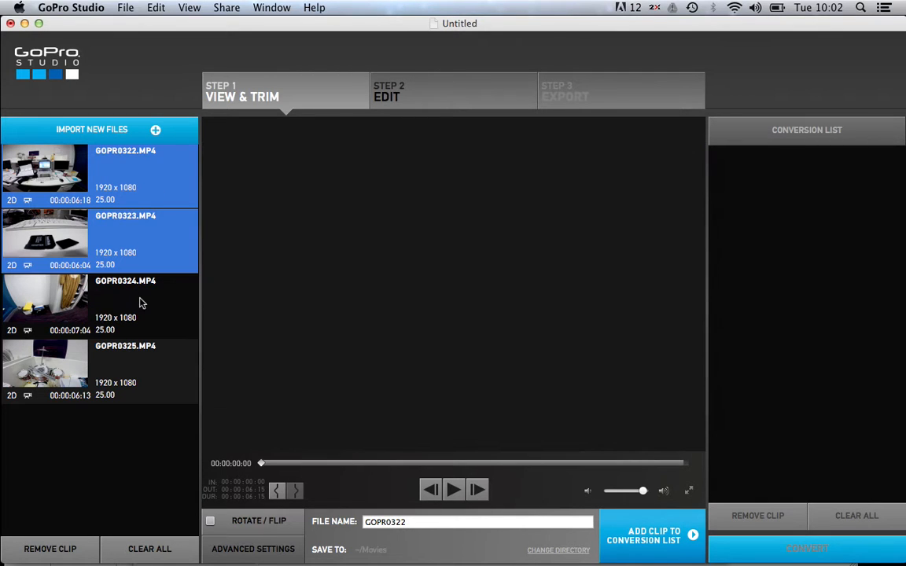
left_click(141, 303, "super")
left_click(136, 362, "super")
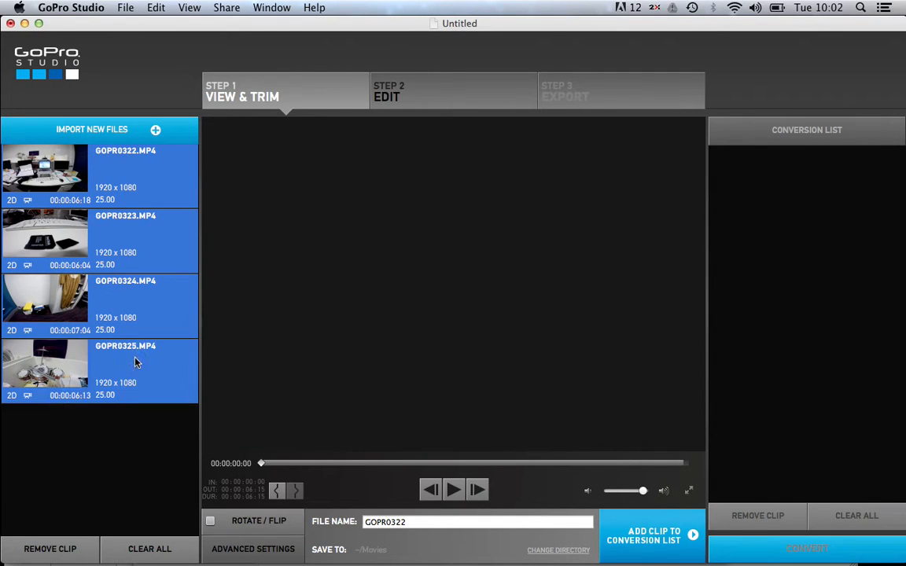
left_click(661, 541)
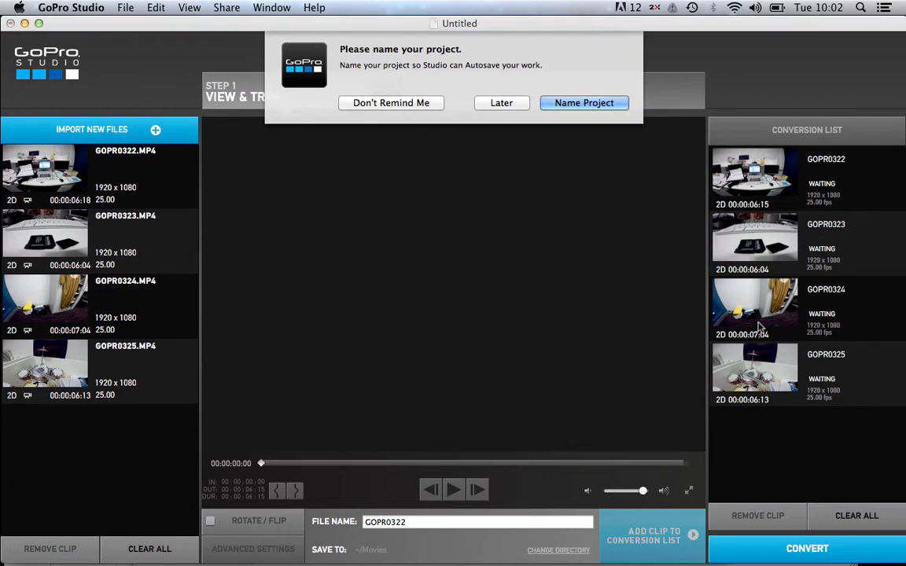
Name the project "Go Pro Tutorial" and save it in the GoPro Projects folder
left_click(592, 105)
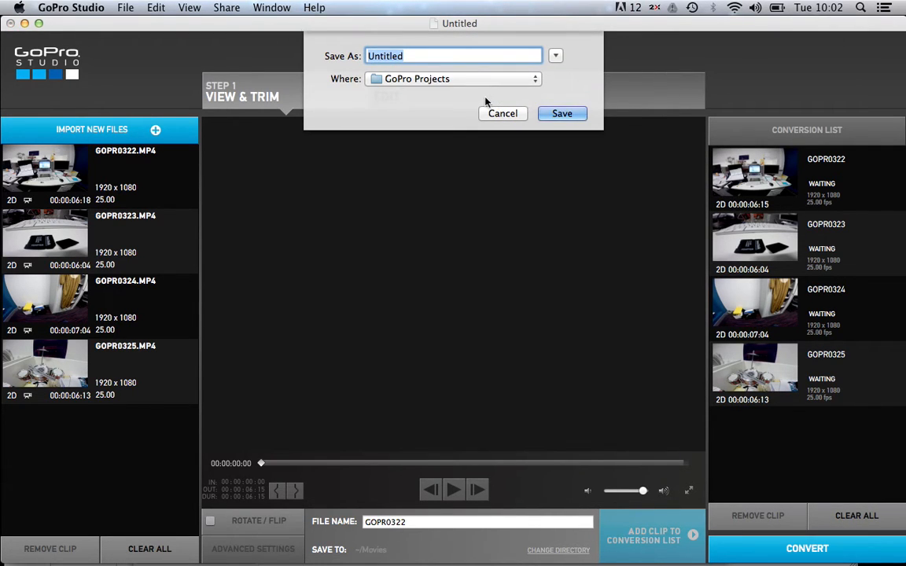
type("Go Pro Tutorial")
left_click(580, 112)
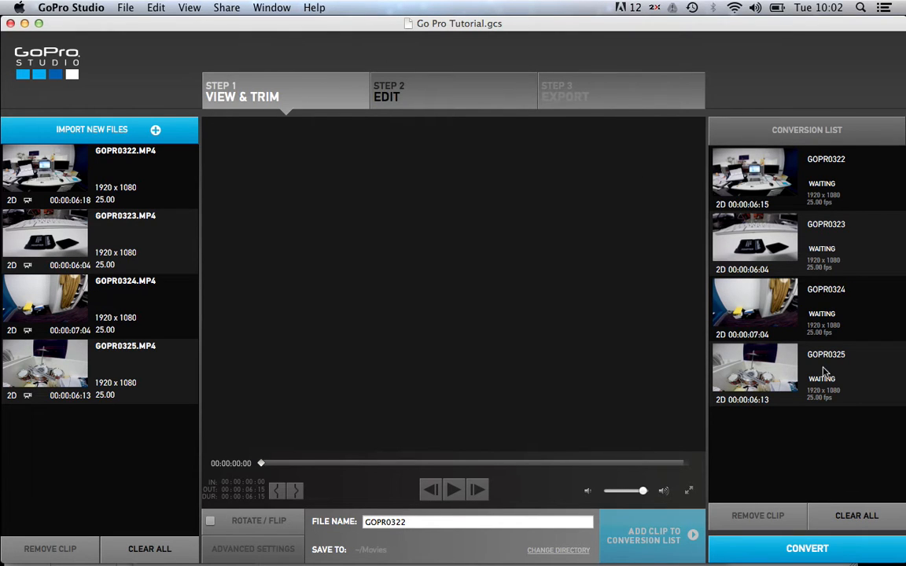
Convert all four clips in the conversion list
left_click(747, 169)
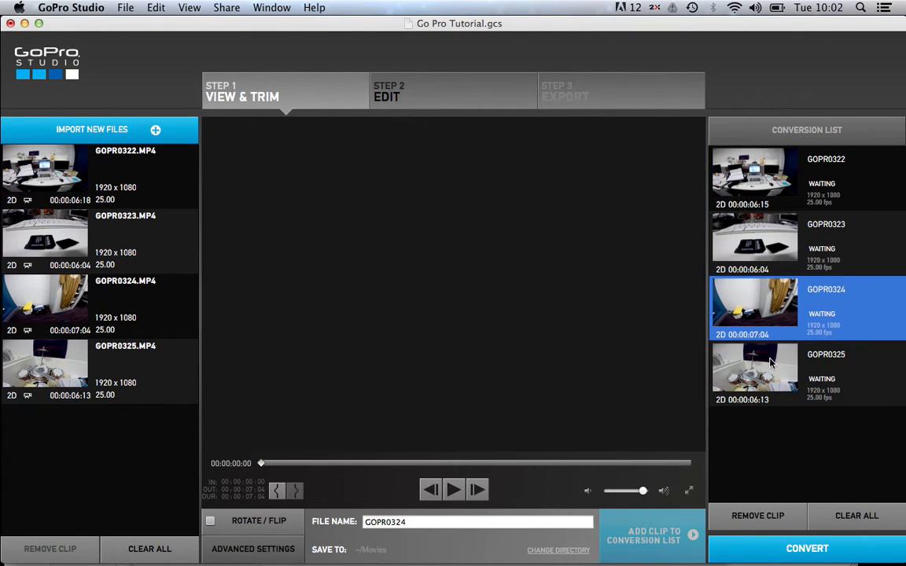
left_click(769, 354, "super")
left_click(774, 247, "super")
left_click(728, 179, "super")
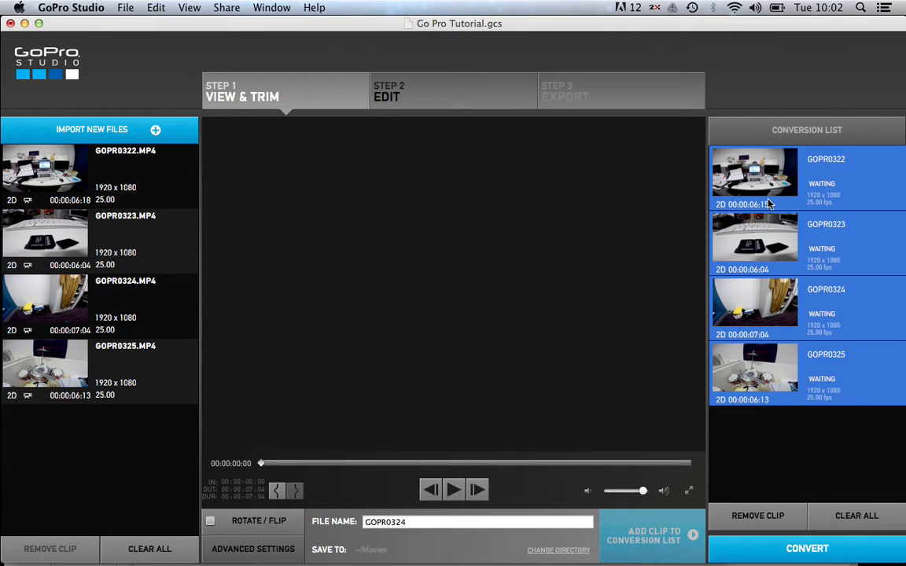
left_click(771, 550)
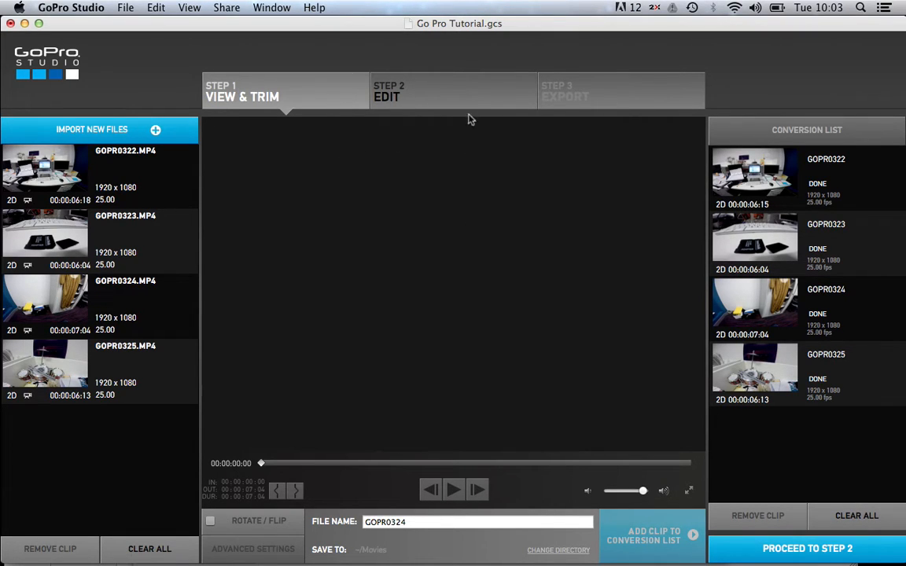
Proceed to the Edit stage, look through the edit templates, and create the edit from the Blank Template
left_click(436, 99)
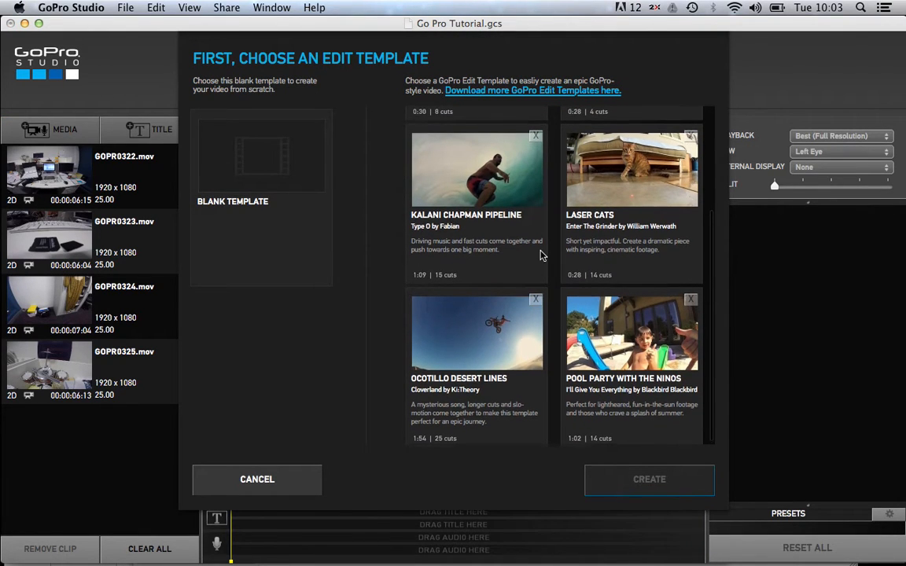
scroll(536, 261, "down", 2)
scroll(541, 255, "up", 5)
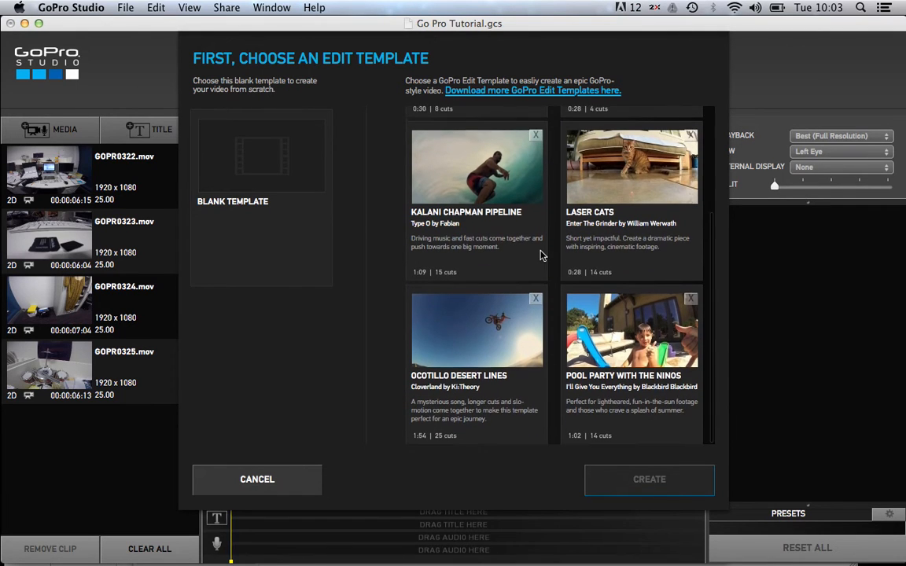
scroll(540, 255, "up", 3)
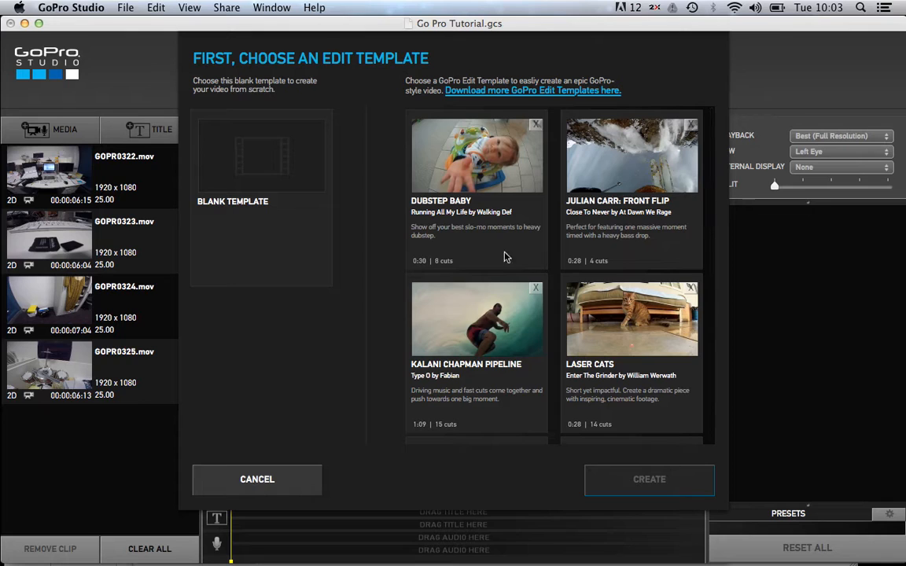
left_click(256, 179)
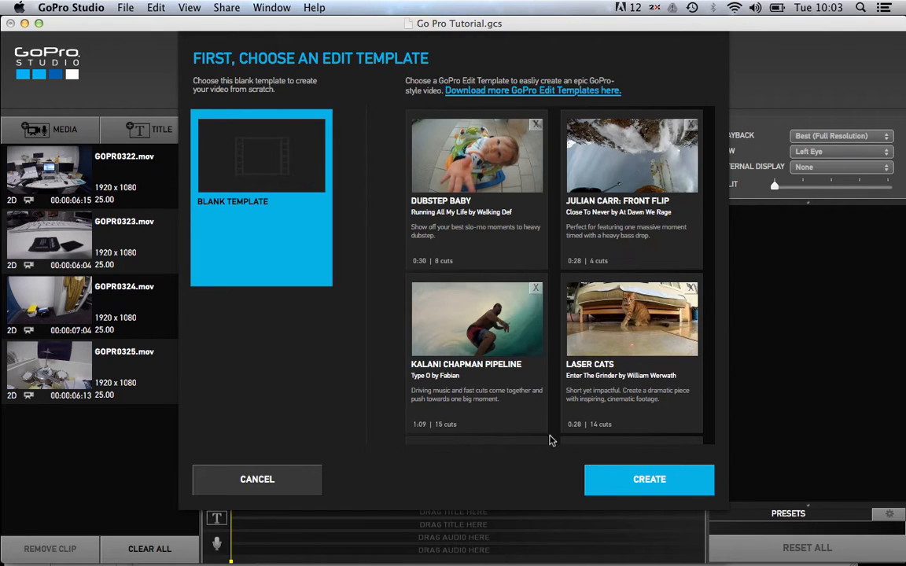
left_click(621, 495)
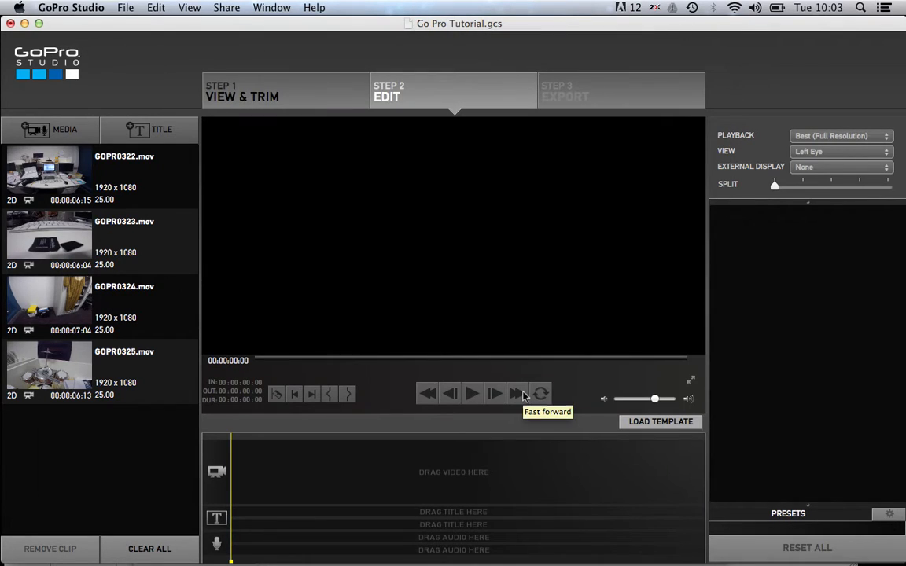
Preview each of the four converted clips in the player, ending on GOPR0322.mov
left_click(49, 156)
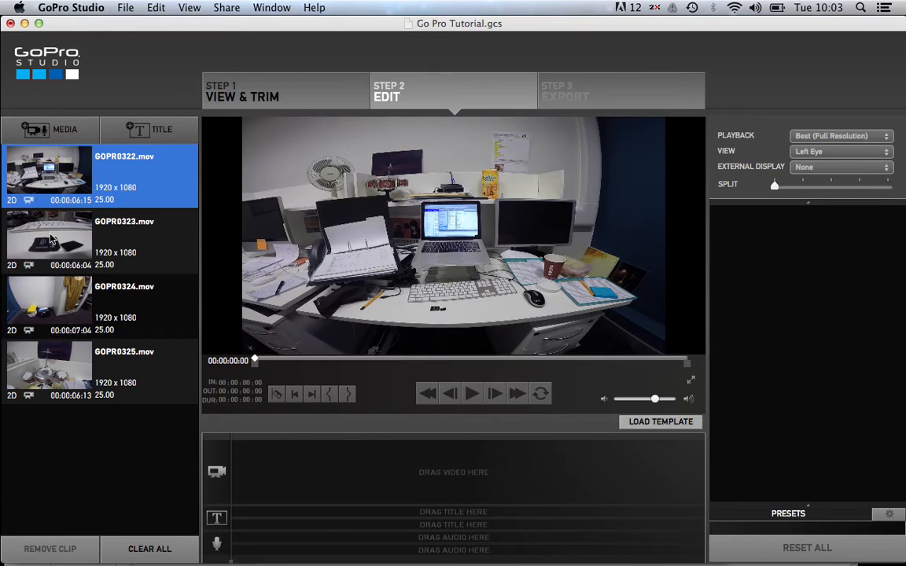
left_click(45, 267)
left_click(44, 287)
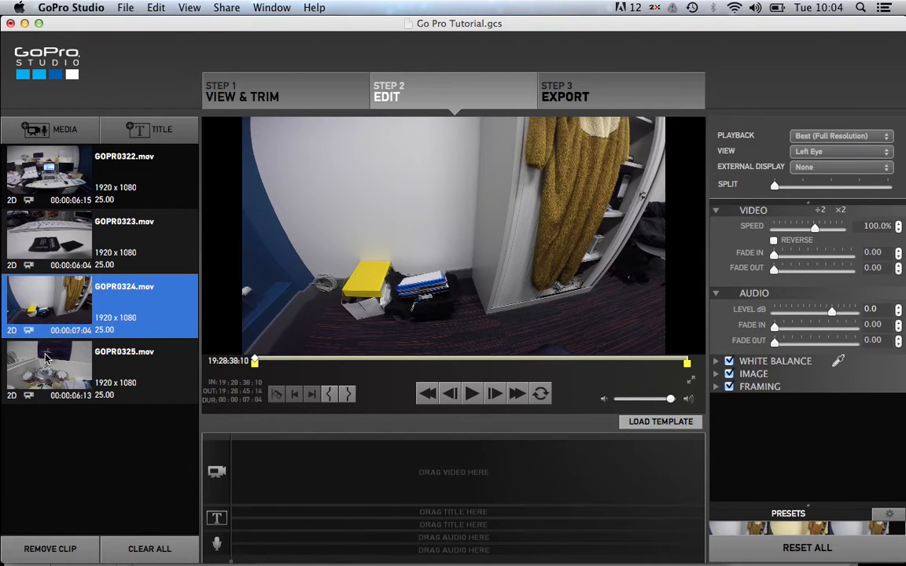
left_click(45, 350)
left_click(47, 287)
left_click(51, 220)
left_click(61, 185)
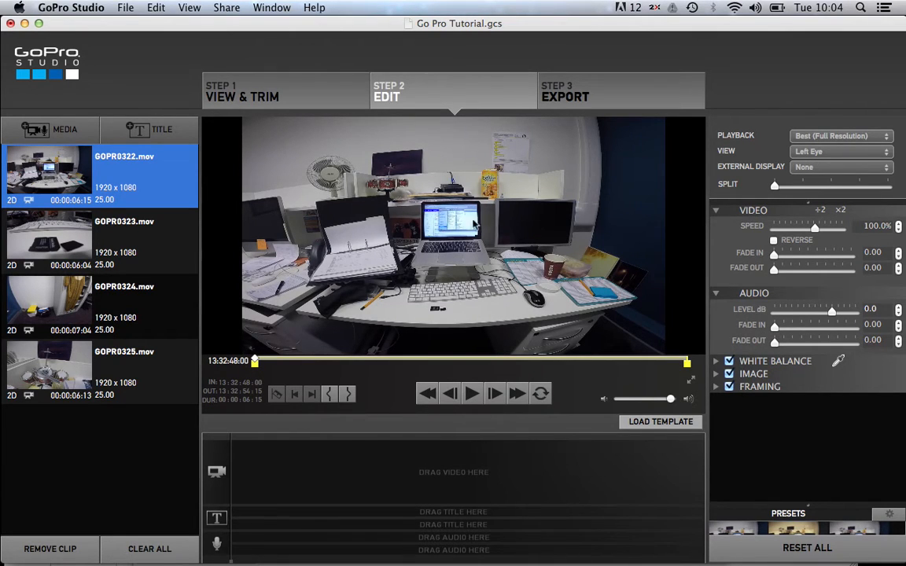
left_click(467, 378)
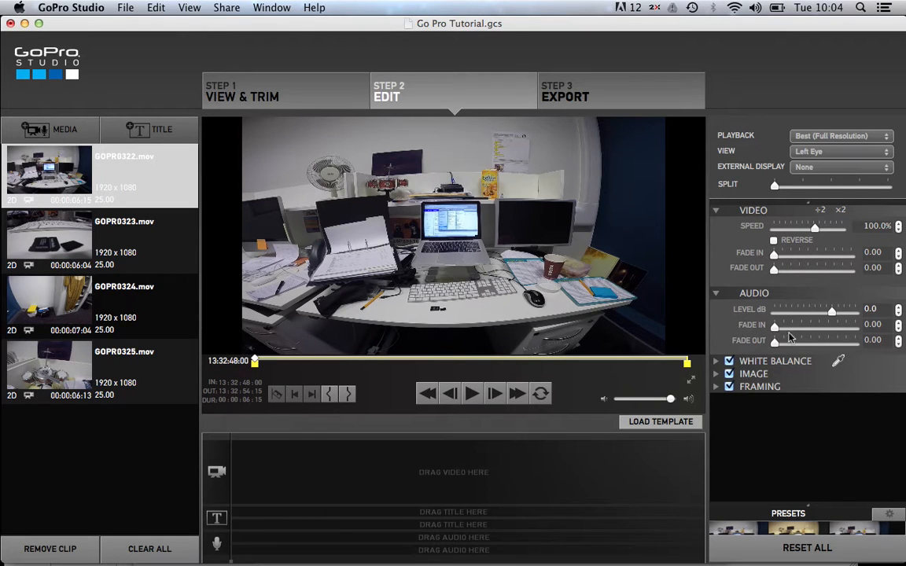
Examine the White Balance, Image and Framing adjustments available for the GOPR0322.mov clip
left_click(714, 363)
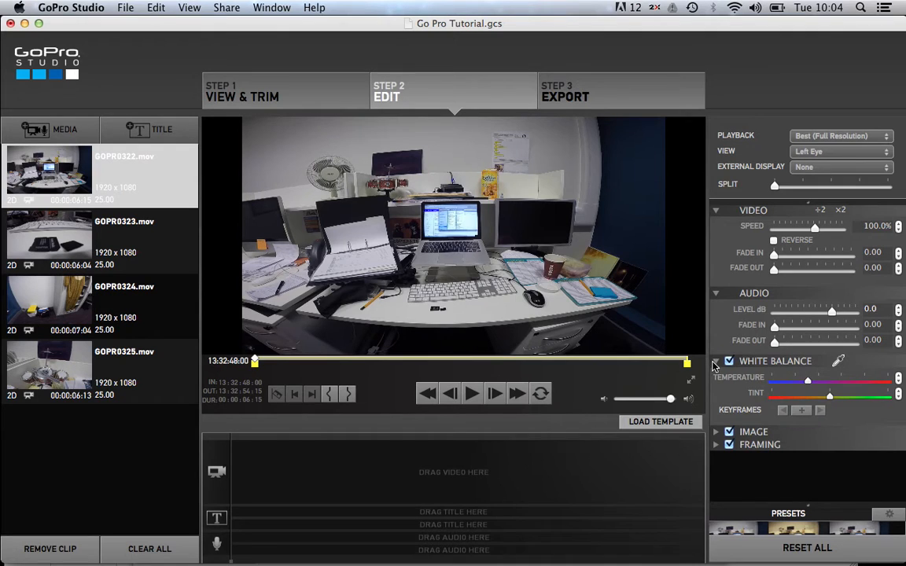
left_click(715, 362)
left_click(716, 375)
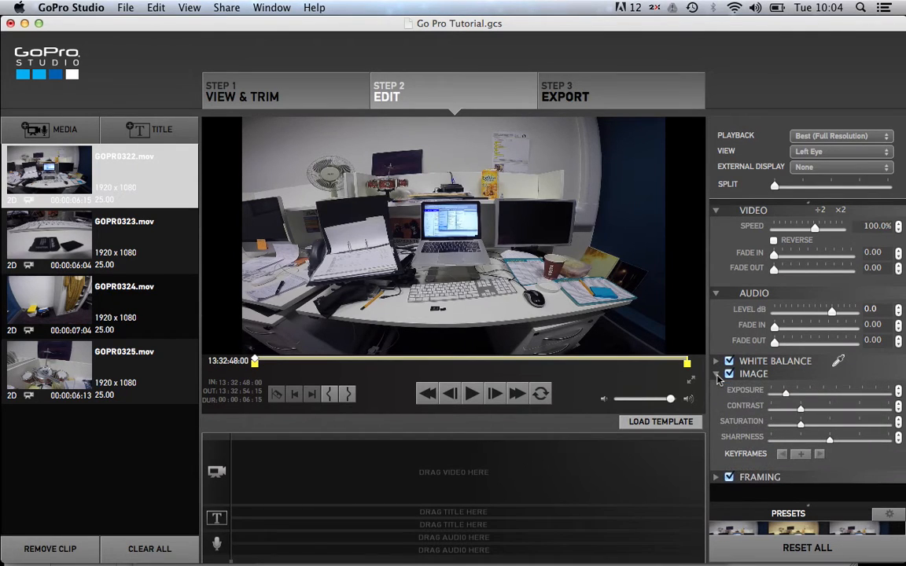
left_click(717, 376)
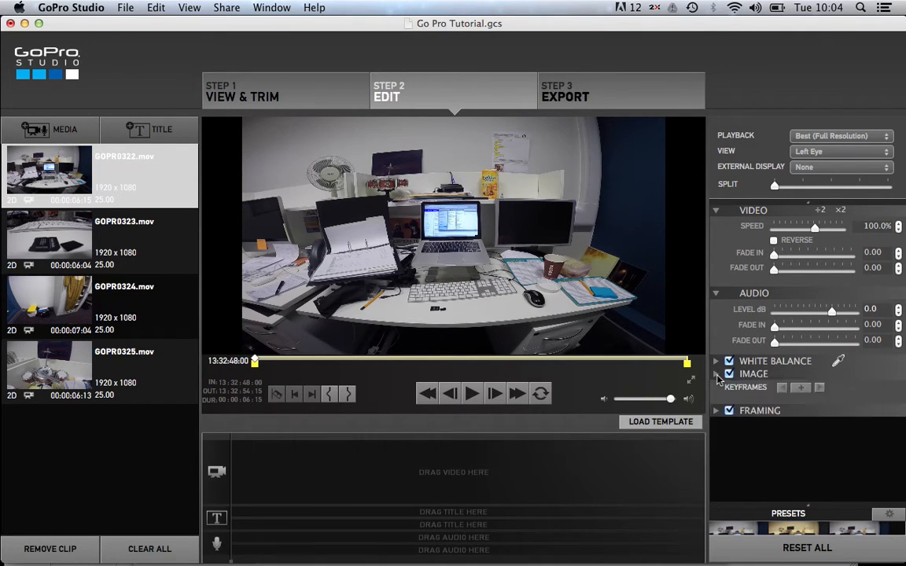
left_click(717, 387)
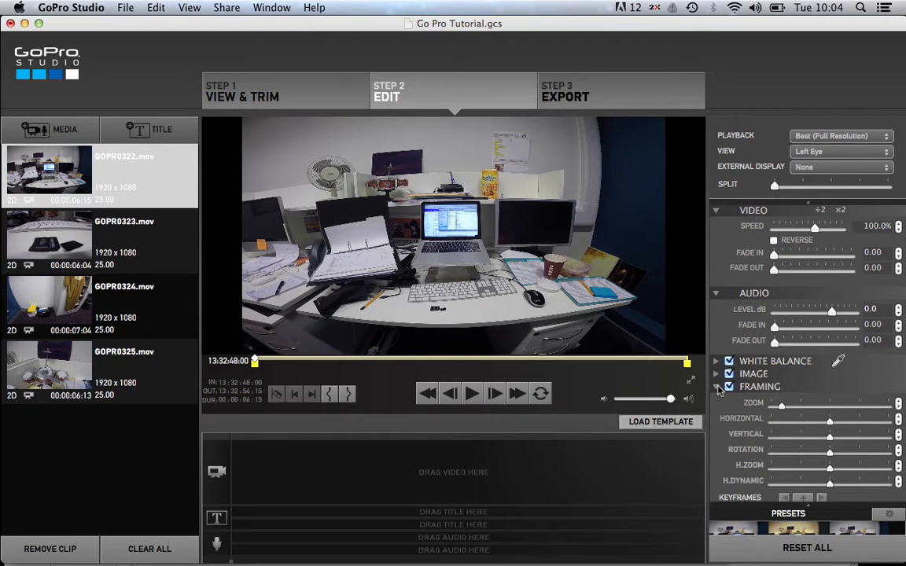
left_click(717, 387)
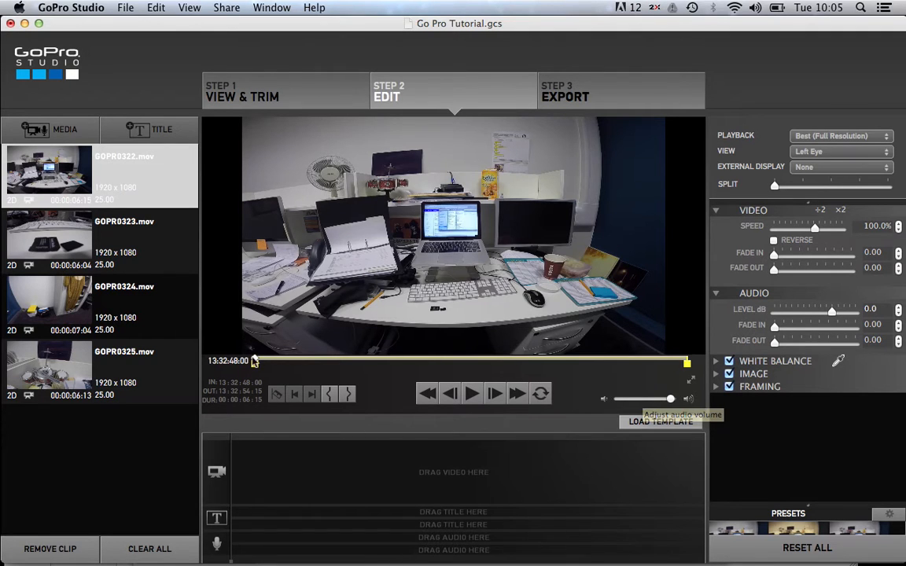
Trim GOPR0322.mov with an in point at 13:32:51:21 and an out point at 13:32:53:22
left_click_drag(254, 362, 513, 380)
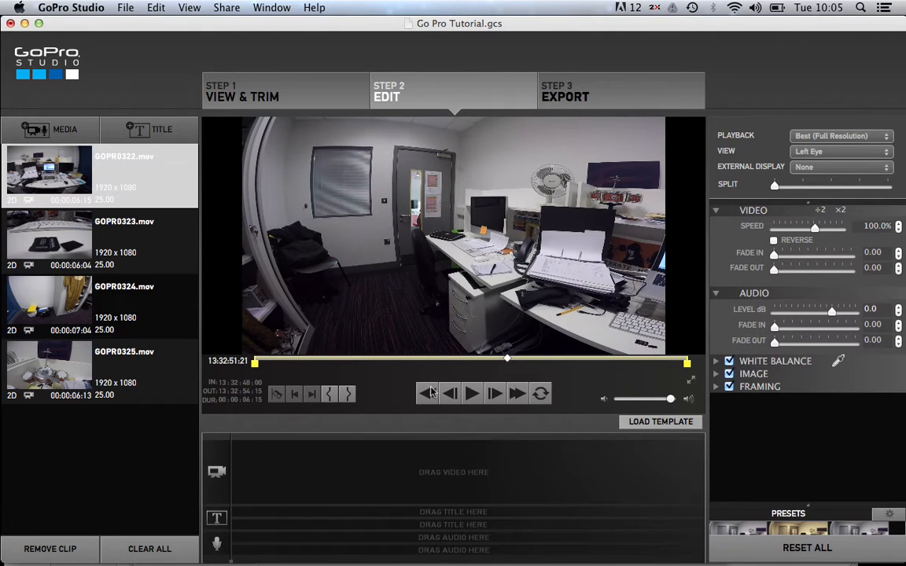
left_click(330, 393)
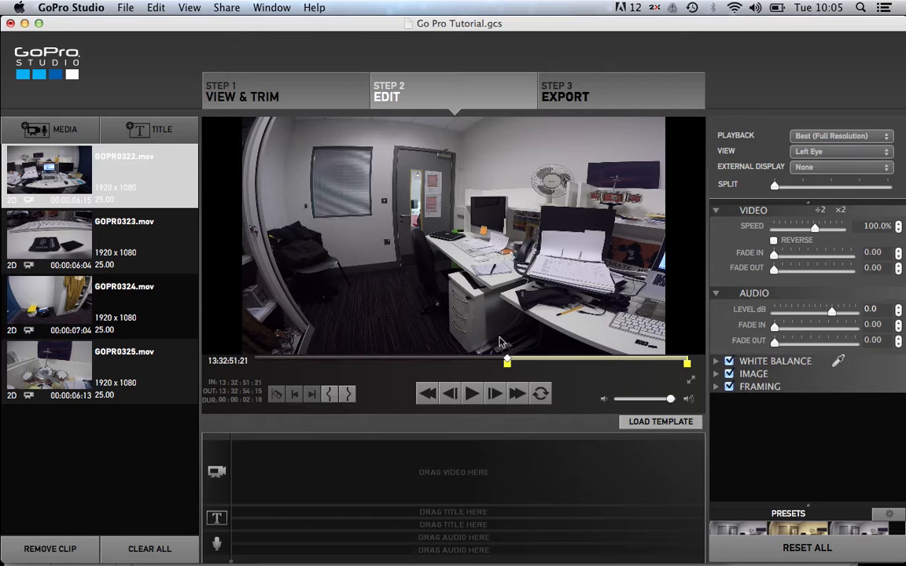
left_click_drag(508, 362, 634, 367)
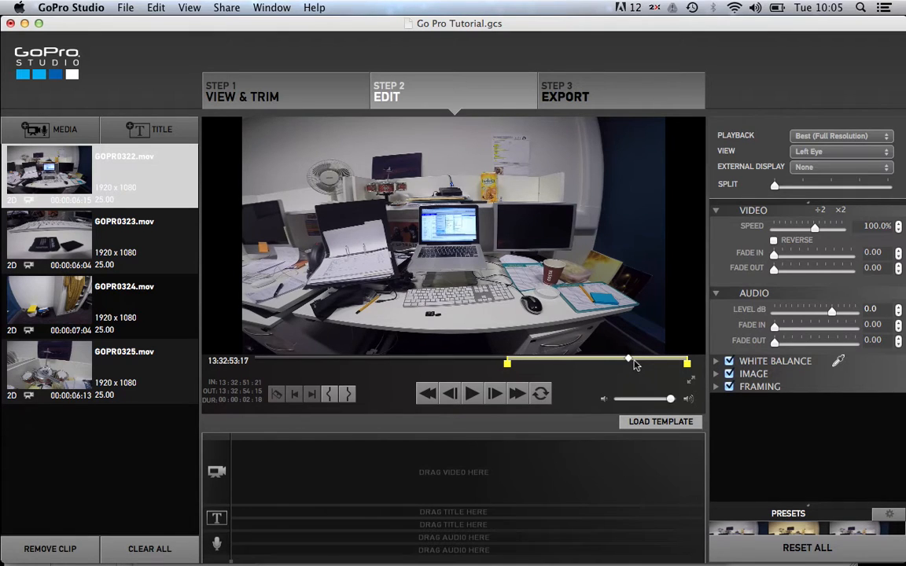
left_click(635, 360)
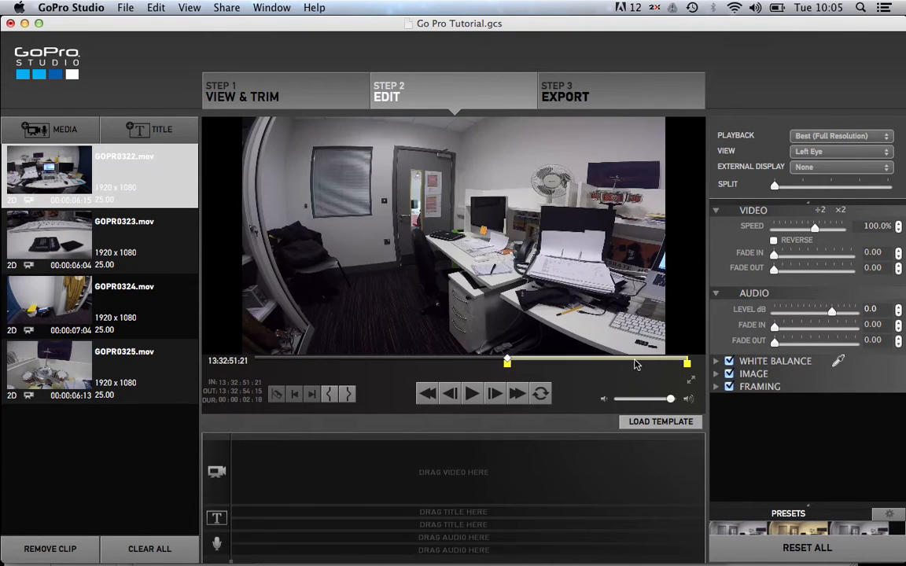
left_click_drag(522, 360, 646, 367)
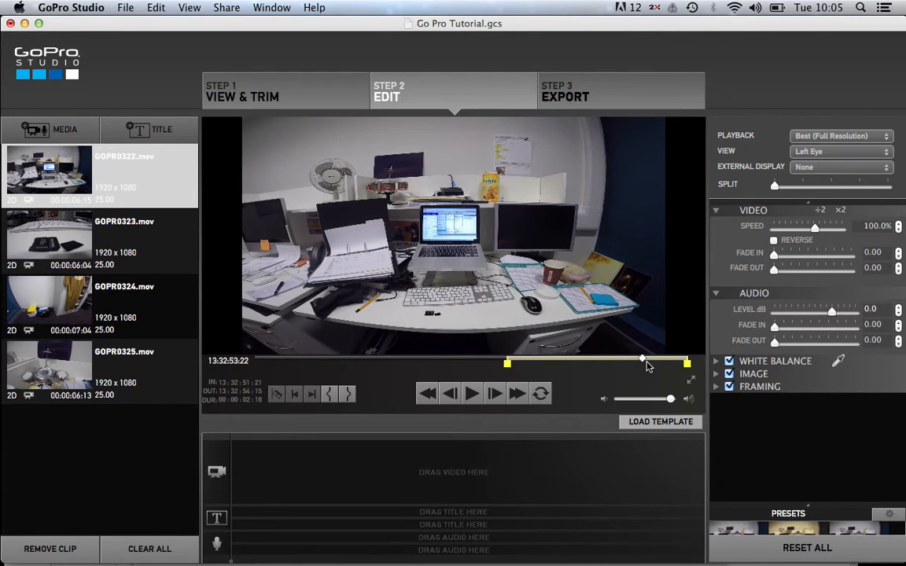
left_click(348, 394)
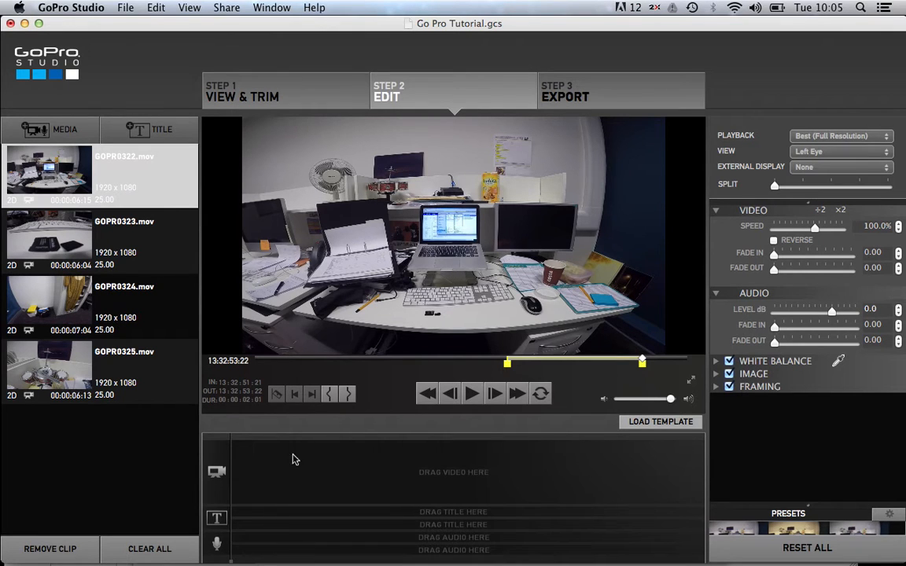
Place the trimmed GOPR0322.mov clip at the start of the storyboard's video track and select it
left_click_drag(60, 179, 292, 490)
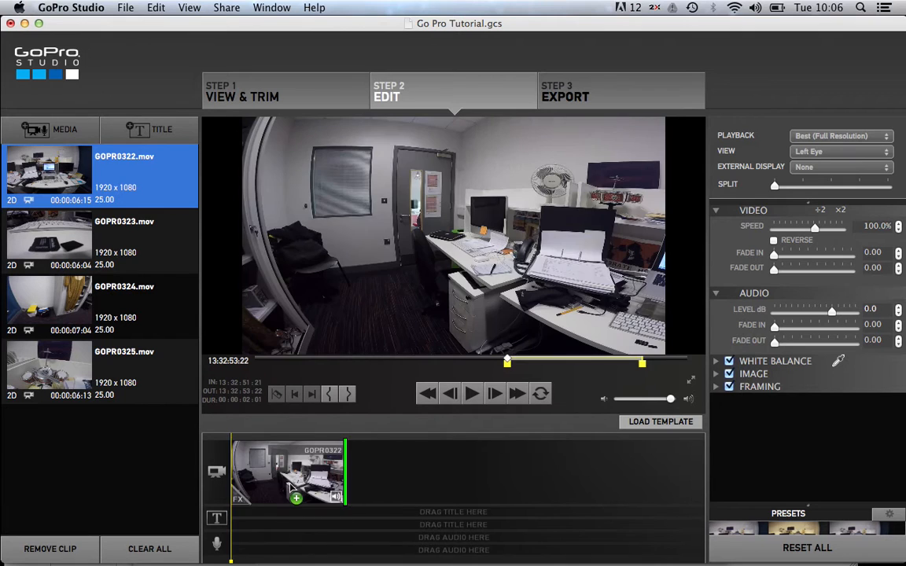
left_click(270, 478)
key("space")
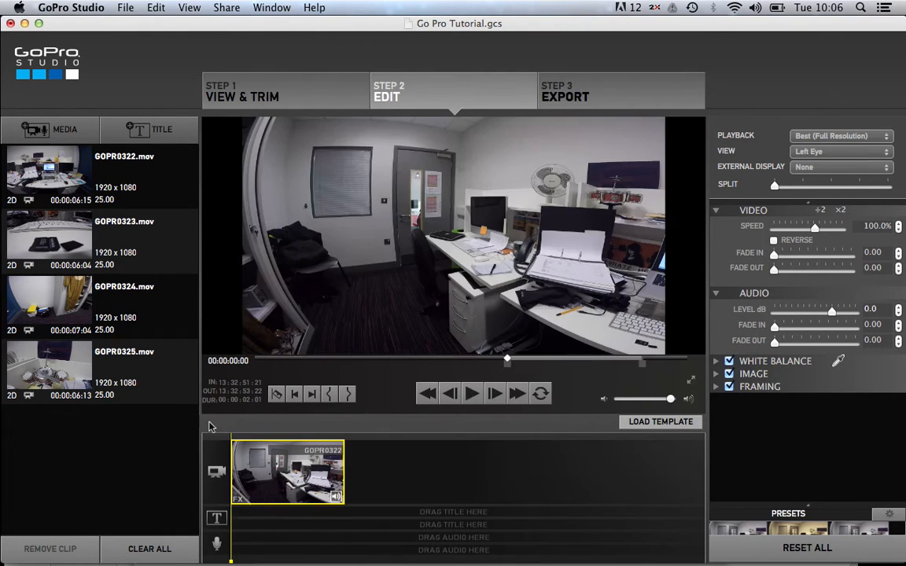
Trim GOPR0325.mov from 16:00:16:10 to 16:00:19:19 and place it after GOPR0322 on the video track
left_click(49, 243)
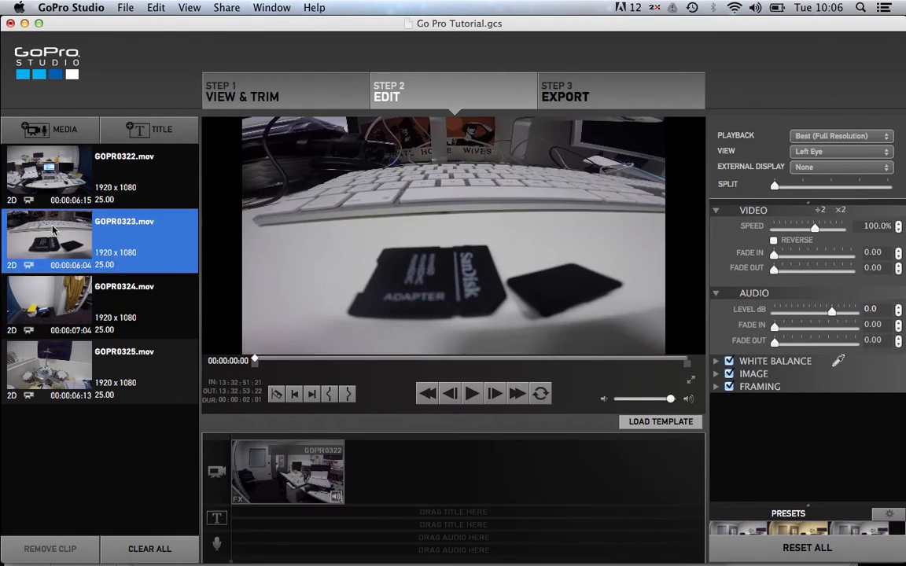
left_click(67, 350)
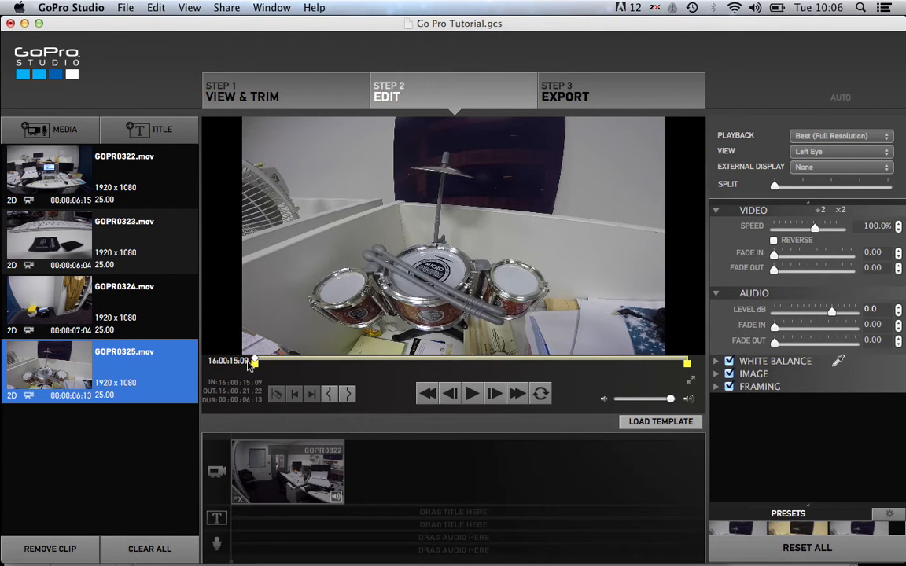
left_click_drag(256, 362, 332, 363)
mouse_move(405, 366)
left_mouse_down()
mouse_move(475, 364)
mouse_move(329, 379)
mouse_move(553, 372)
left_mouse_up()
left_click(329, 389)
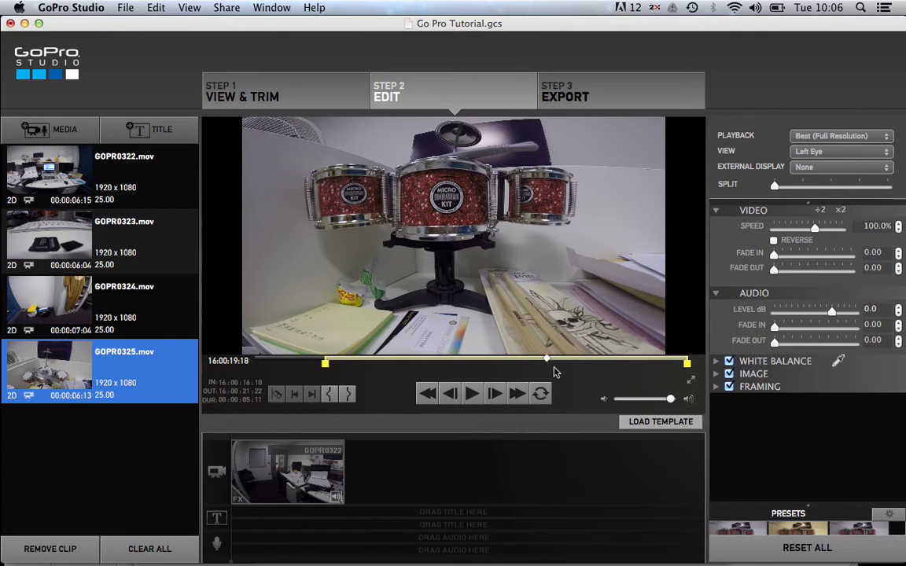
left_click(347, 394)
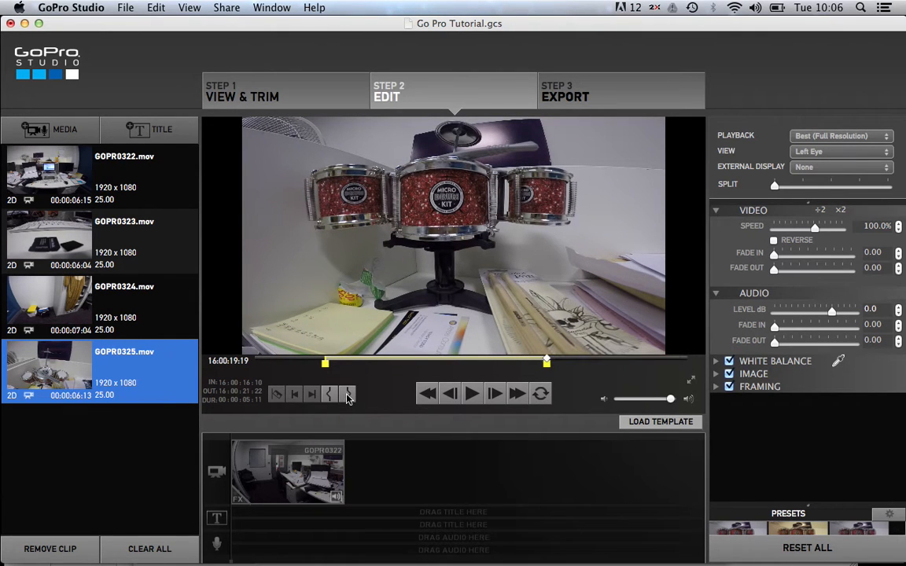
left_click_drag(52, 324, 354, 460)
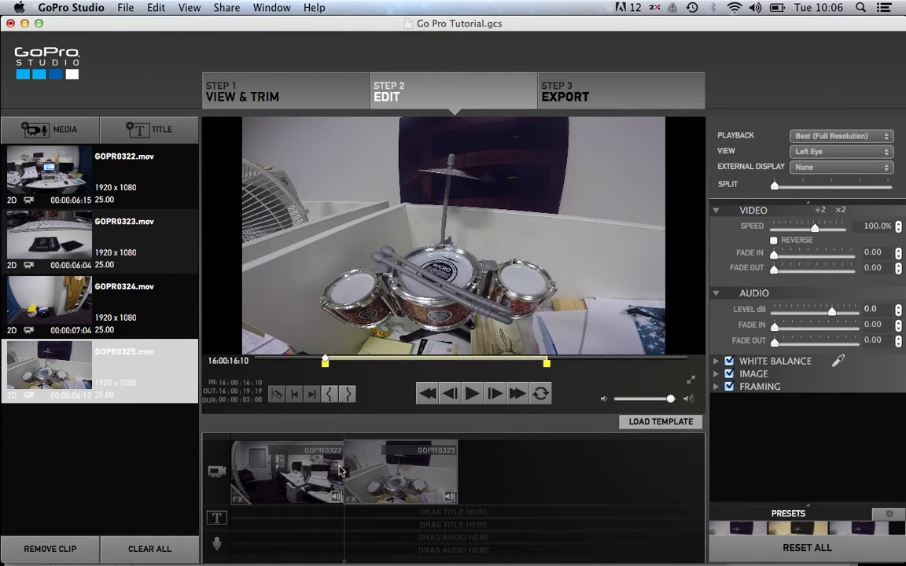
Try a dissolve transition between the GOPR0322 and GOPR0325 clips on the video track
left_click(428, 470)
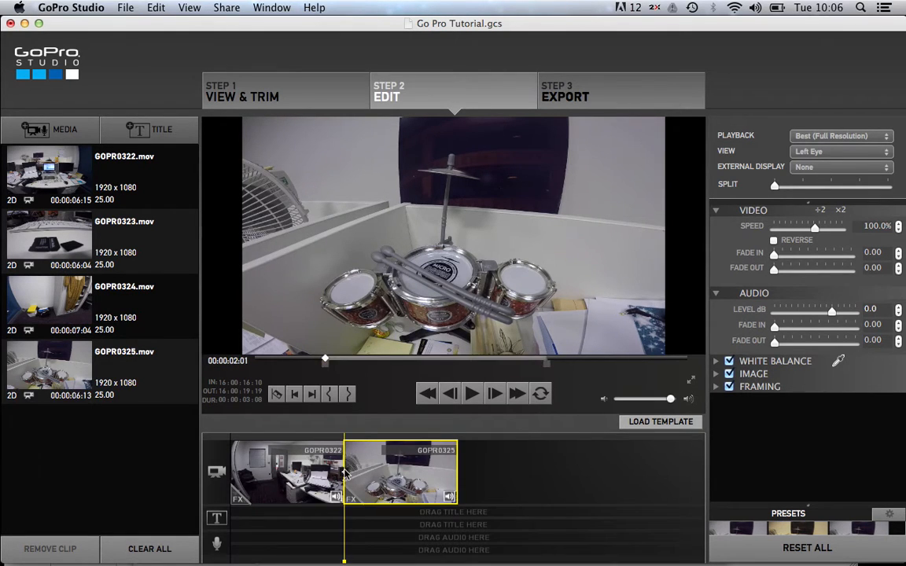
left_click(343, 472)
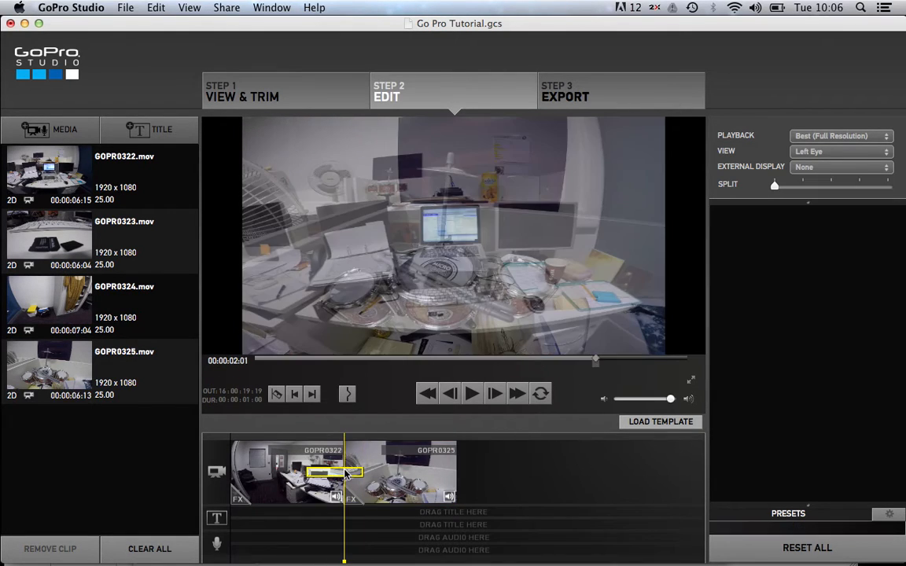
left_click(450, 468)
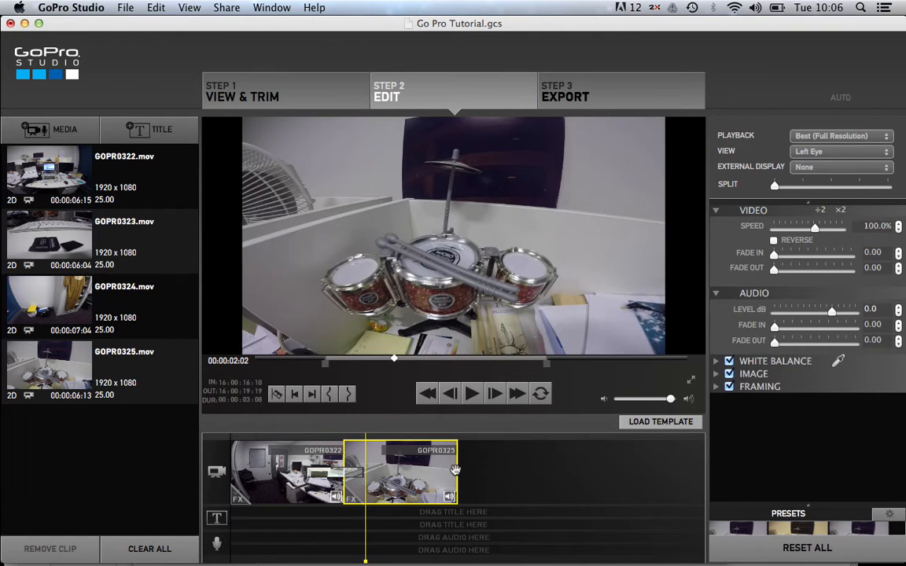
left_click(333, 473)
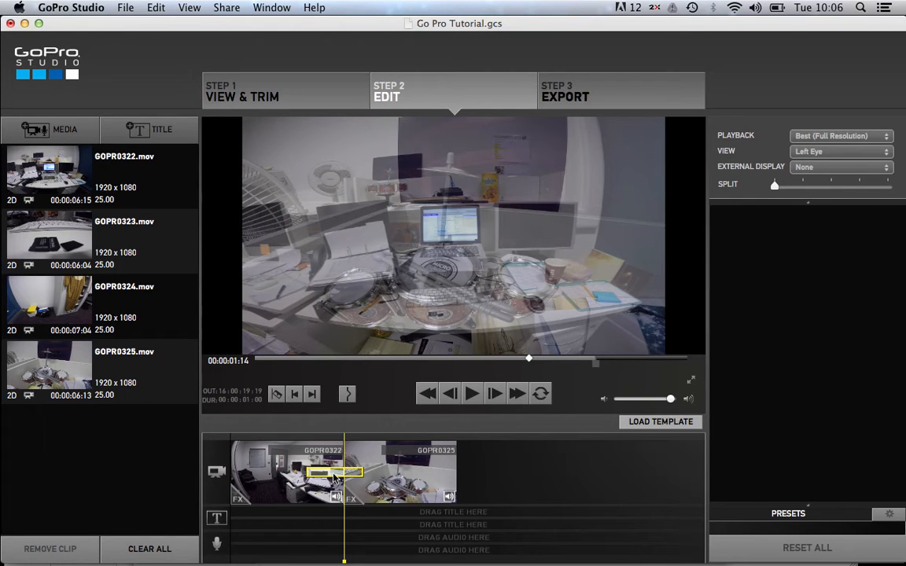
left_click(369, 473)
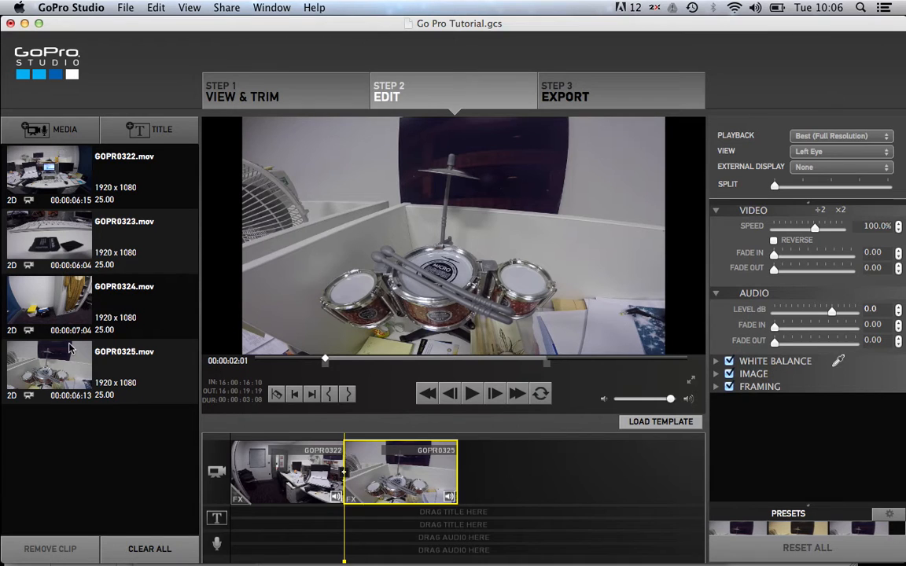
Trim GOPR0323.mov with an in point at 08:14:01:11 and an out point at 08:14:04:08
left_click(57, 250)
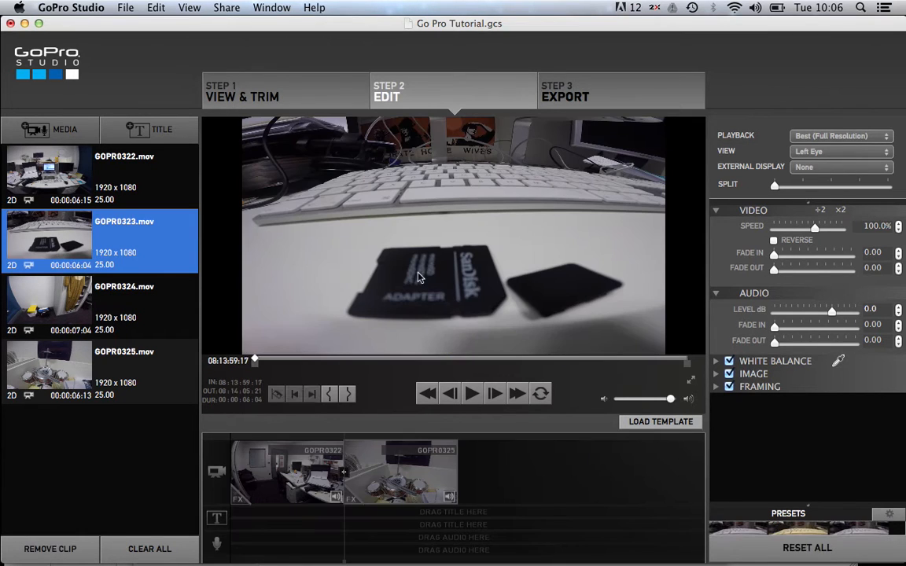
left_click_drag(254, 360, 384, 370)
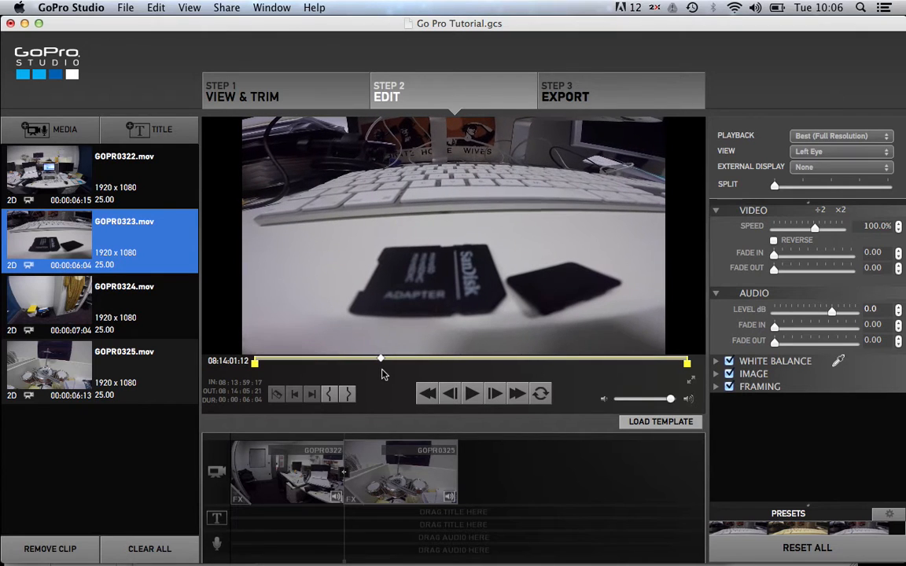
left_click(329, 393)
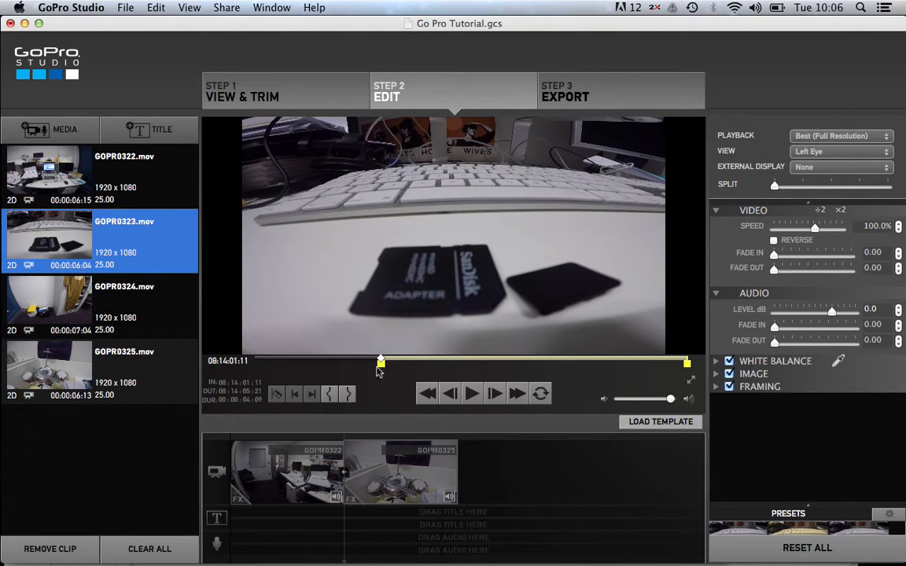
left_click_drag(382, 362, 585, 368)
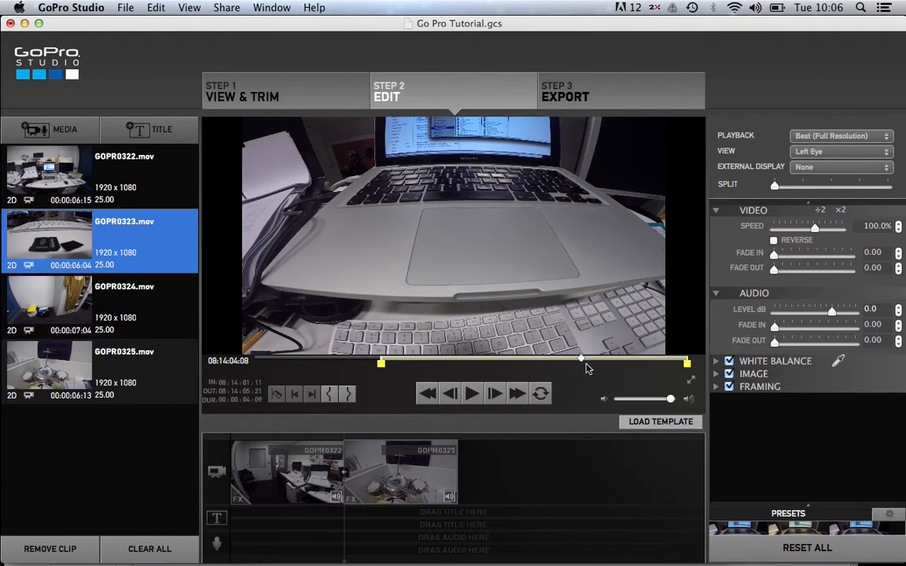
left_click(347, 393)
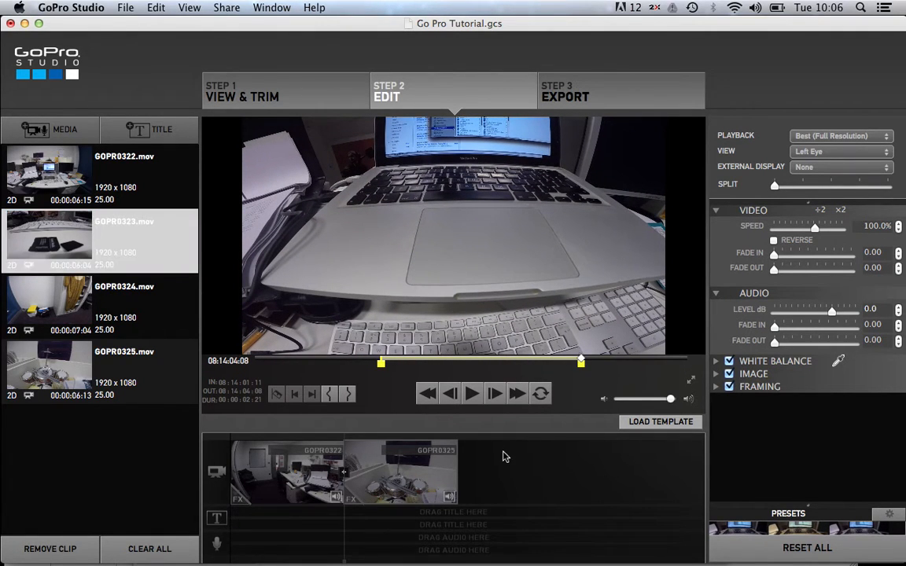
Place the trimmed GOPR0323.mov after GOPR0325 on the video track and try a dissolve between the two clips
left_click(71, 281)
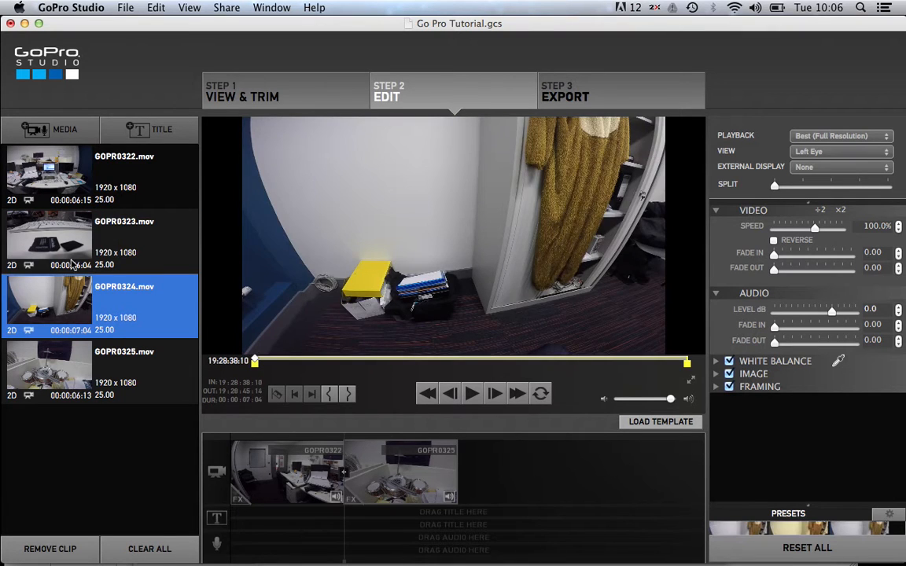
left_click(72, 232)
left_click_drag(370, 331, 462, 475)
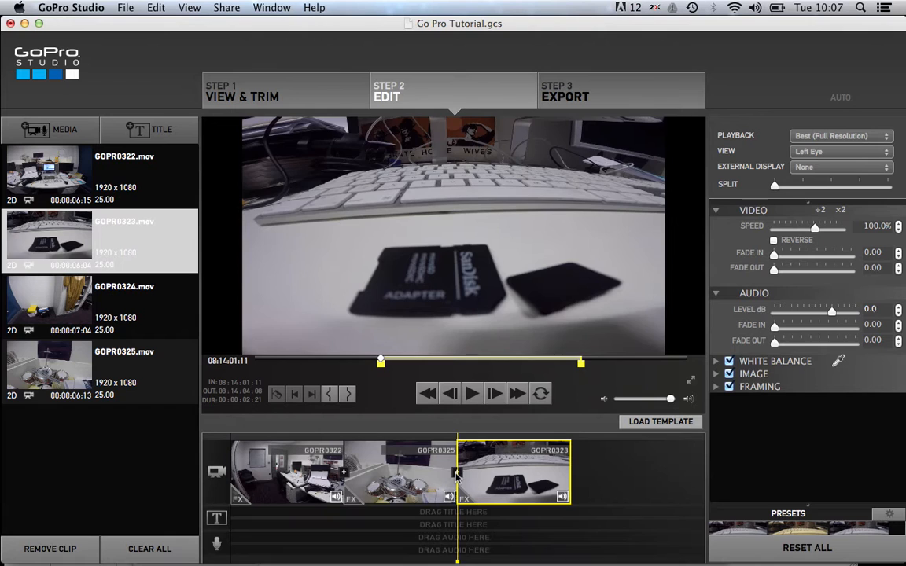
left_click(459, 473)
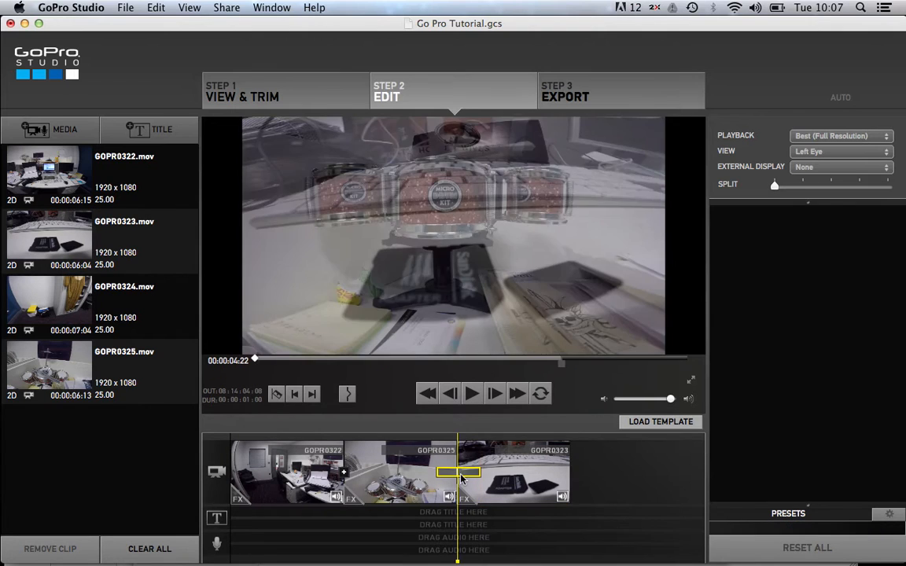
left_click(461, 475)
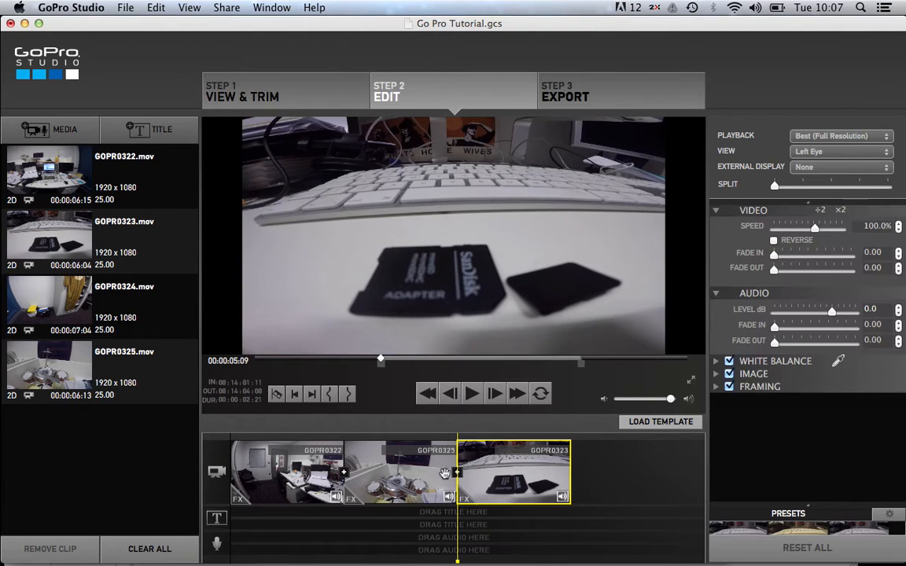
Trim GOPR0324.mov from 19:28:38:22 to 19:28:43:04 and place it after GOPR0323 on the video track
left_click(77, 318)
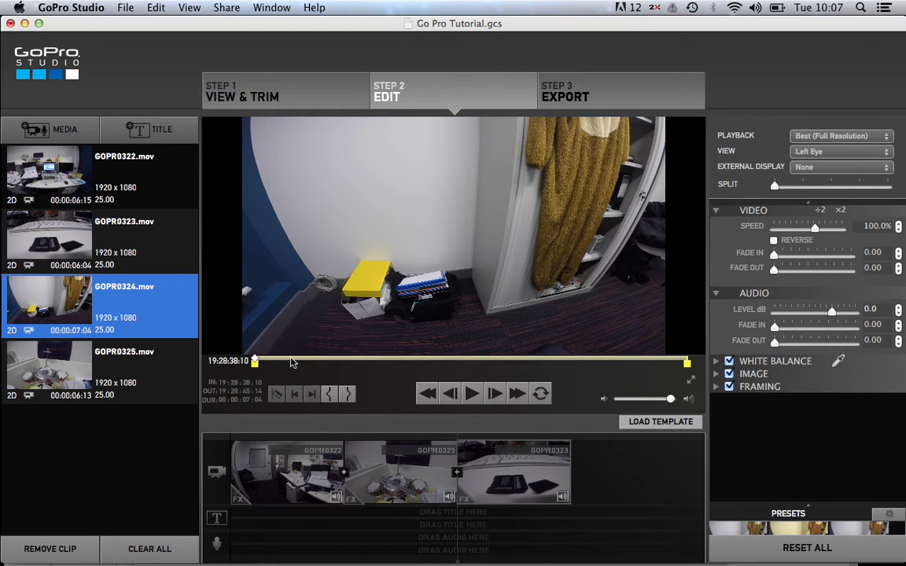
left_click_drag(255, 362, 552, 374)
left_click(350, 395)
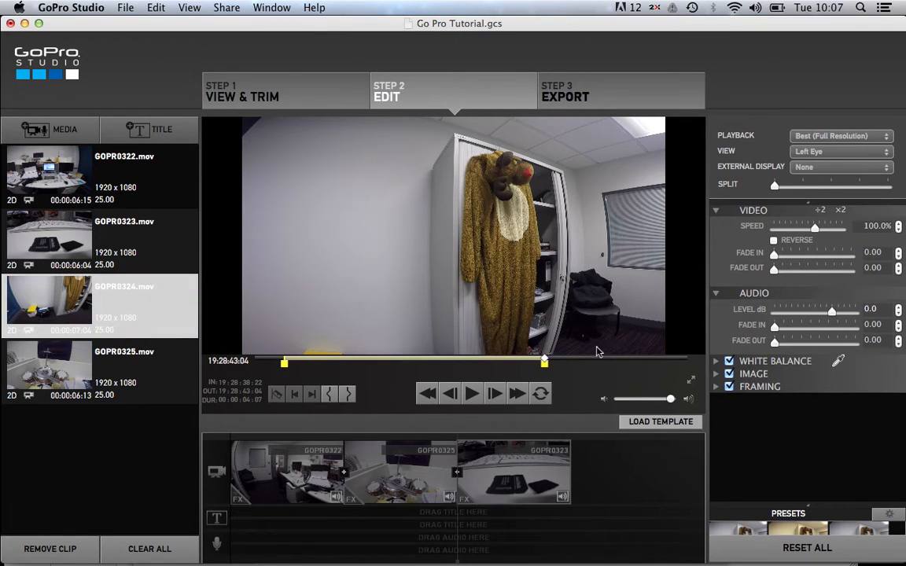
left_click_drag(43, 302, 596, 466)
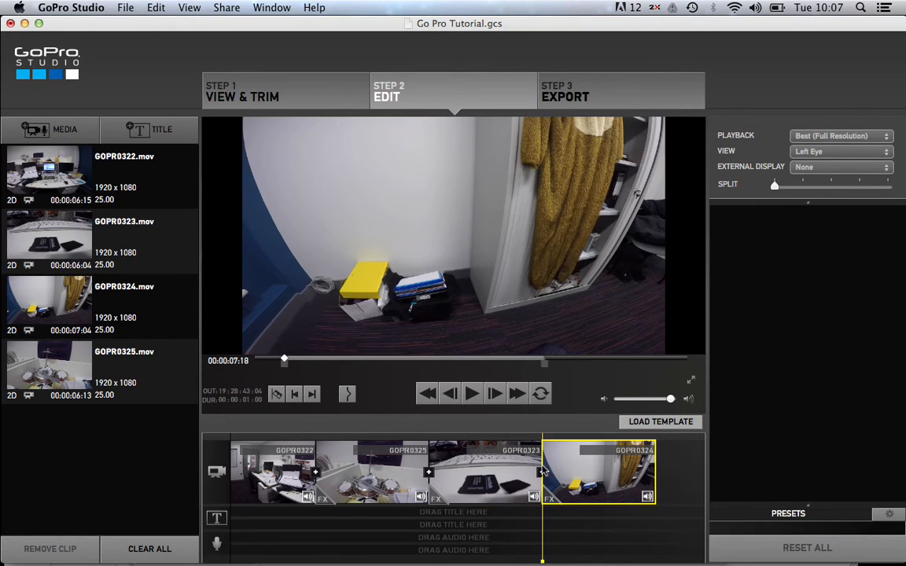
Play back the assembled storyboard from the beginning of the GOPR0322 clip
left_click(475, 464)
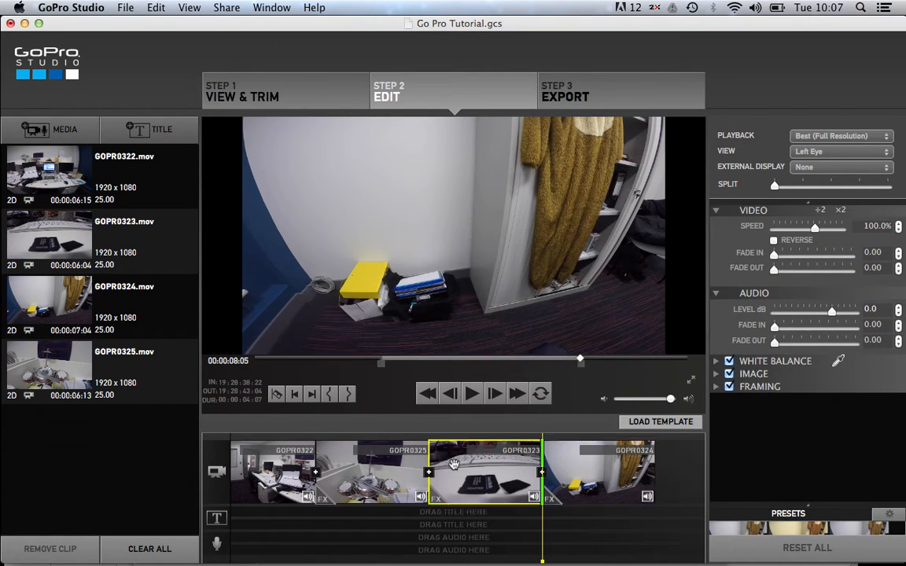
left_click(235, 467)
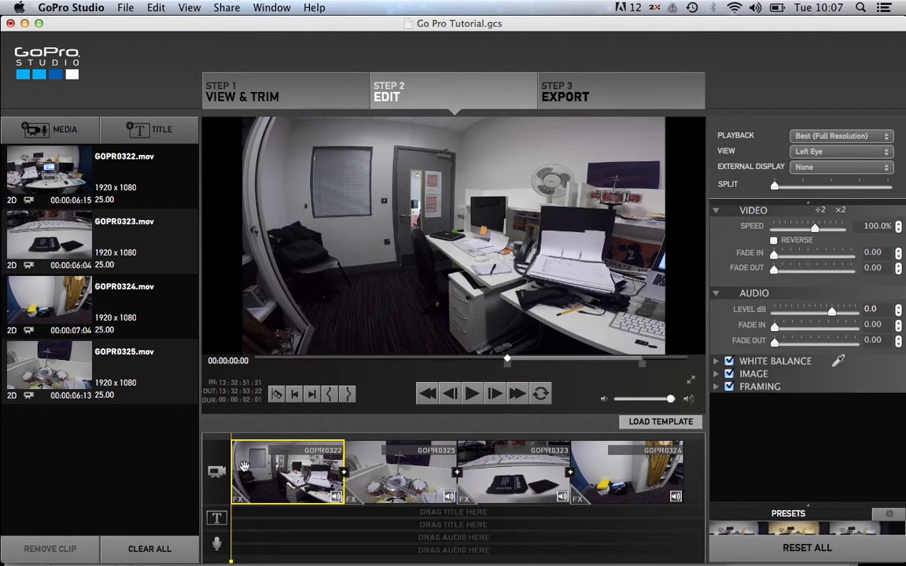
key("space")
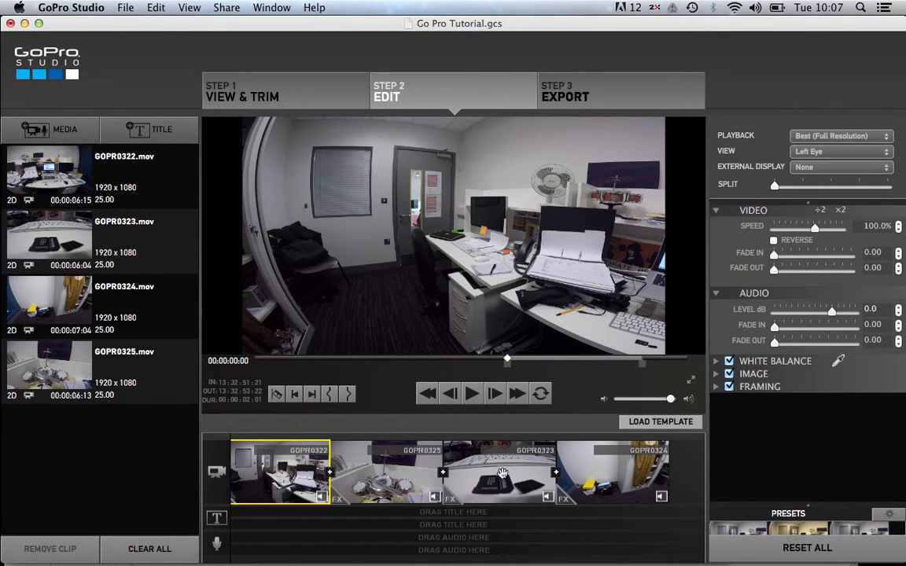
scroll(381, 535, "left", 2)
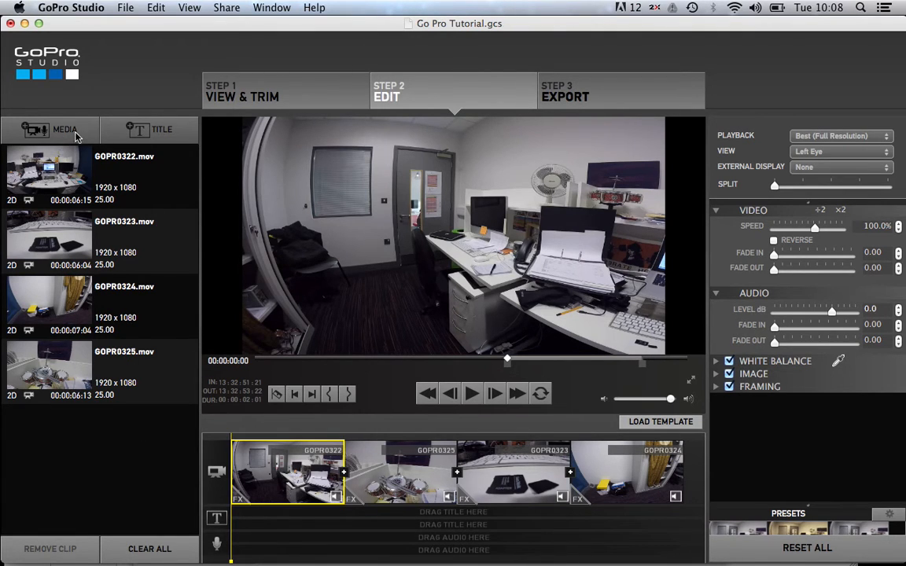
Import the "Bob Marley- Three Little Birds (With Lyrics!)" audio file from the Music folder into the project media
left_click(55, 135)
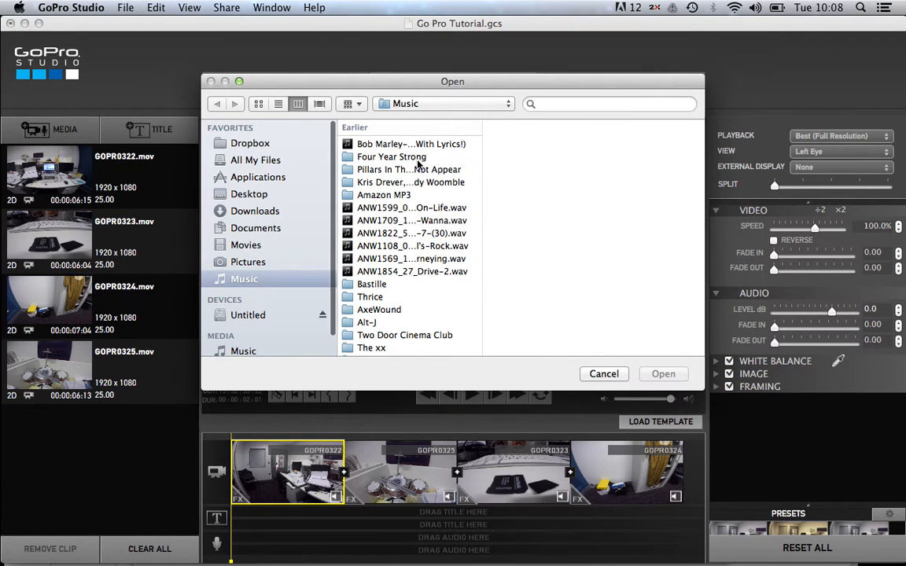
scroll(405, 193, "down", 3)
scroll(407, 204, "up", 3)
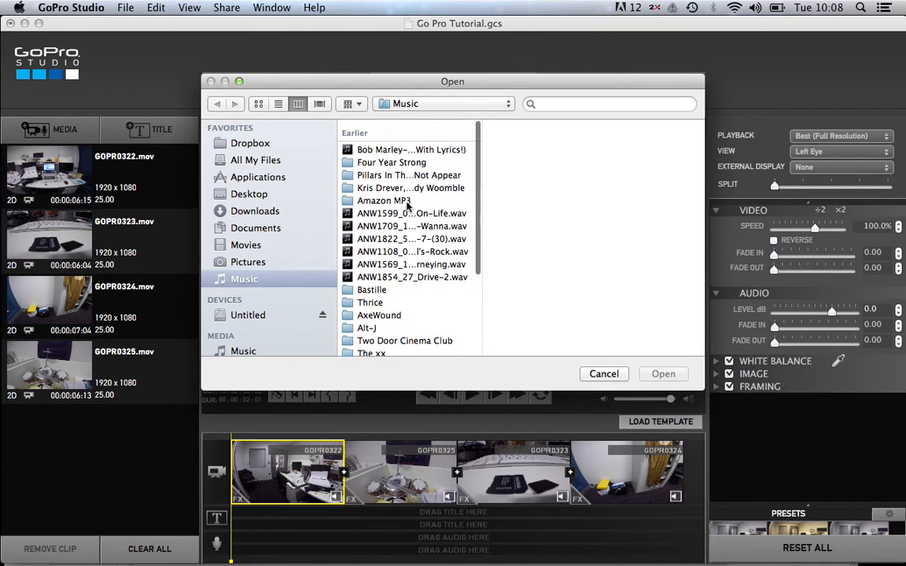
left_click(401, 146)
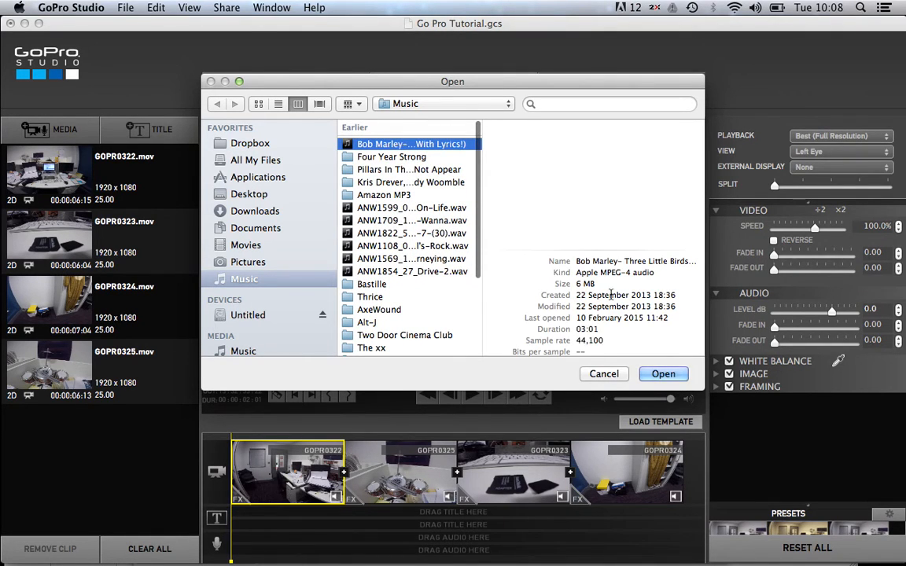
left_click(661, 375)
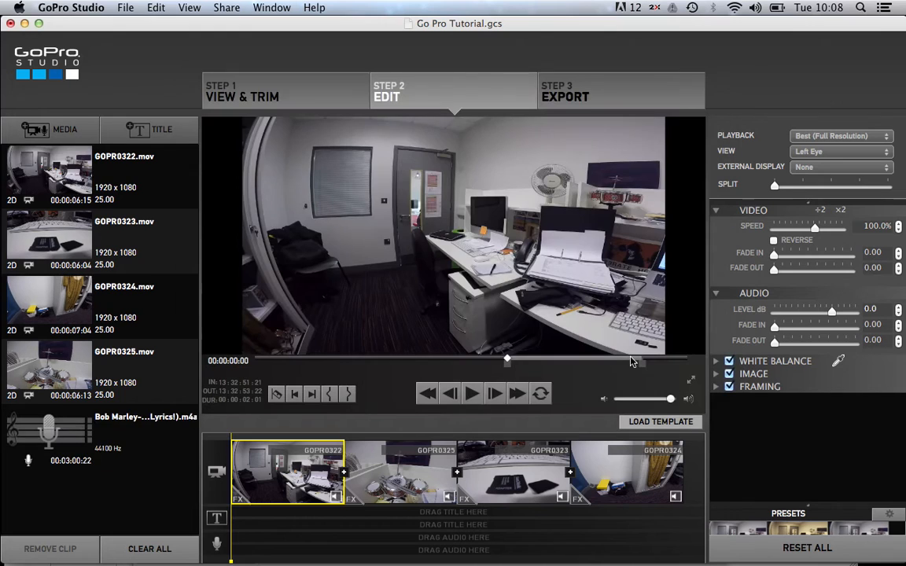
Place the imported song on the first audio track from the start of the storyboard and play the sequence with it
left_click(35, 431)
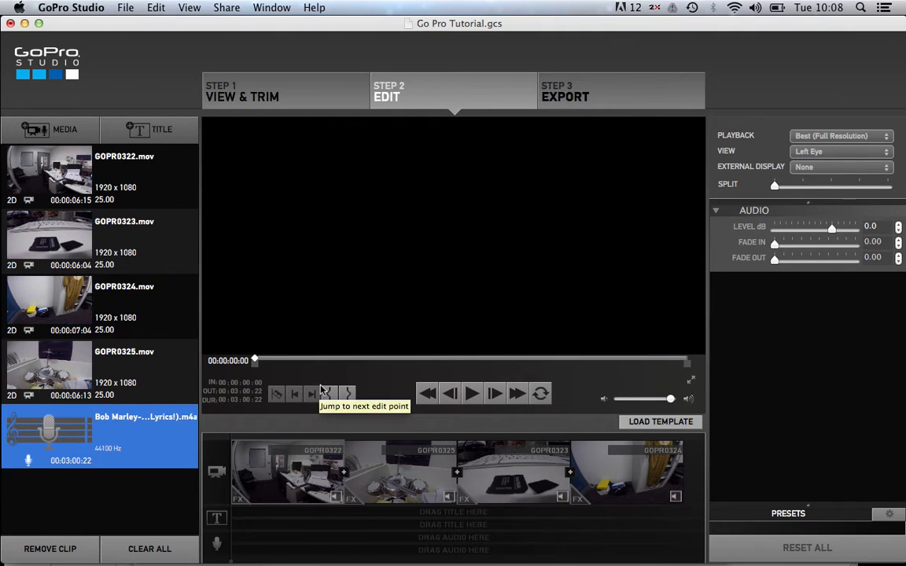
left_click_drag(54, 435, 238, 540)
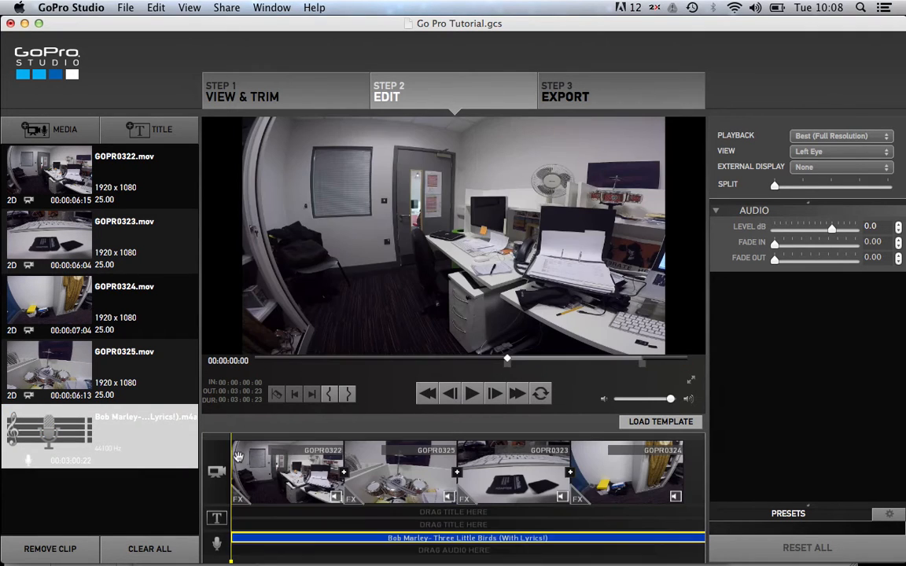
left_click(251, 456)
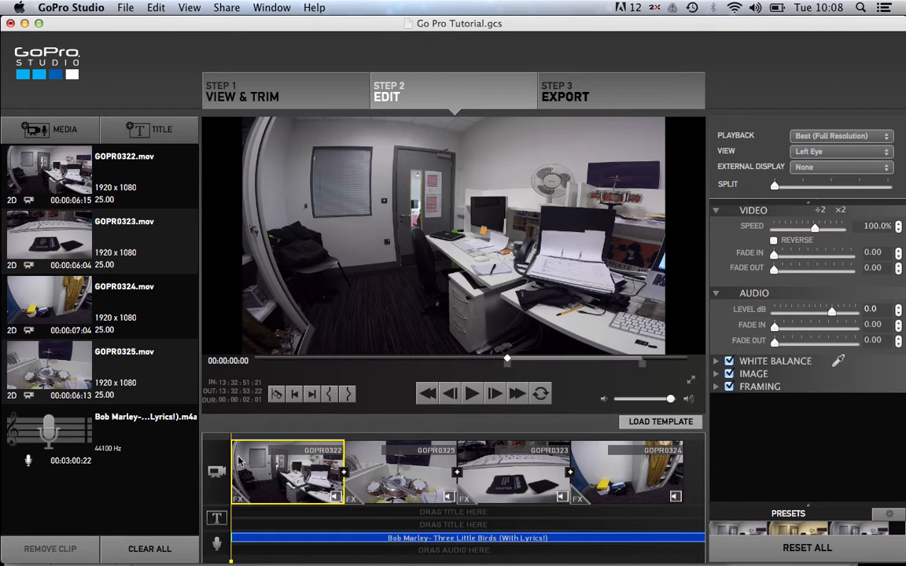
key("space")
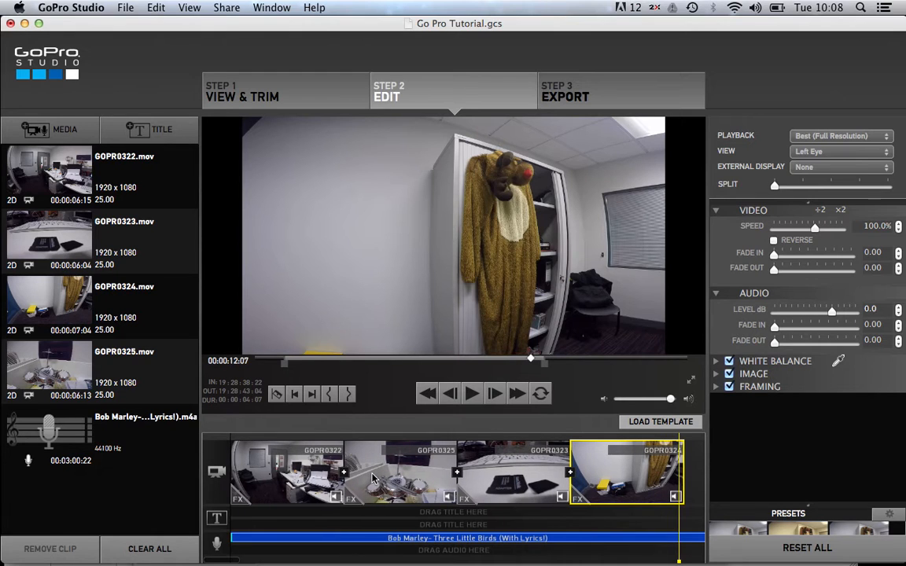
left_click(438, 517)
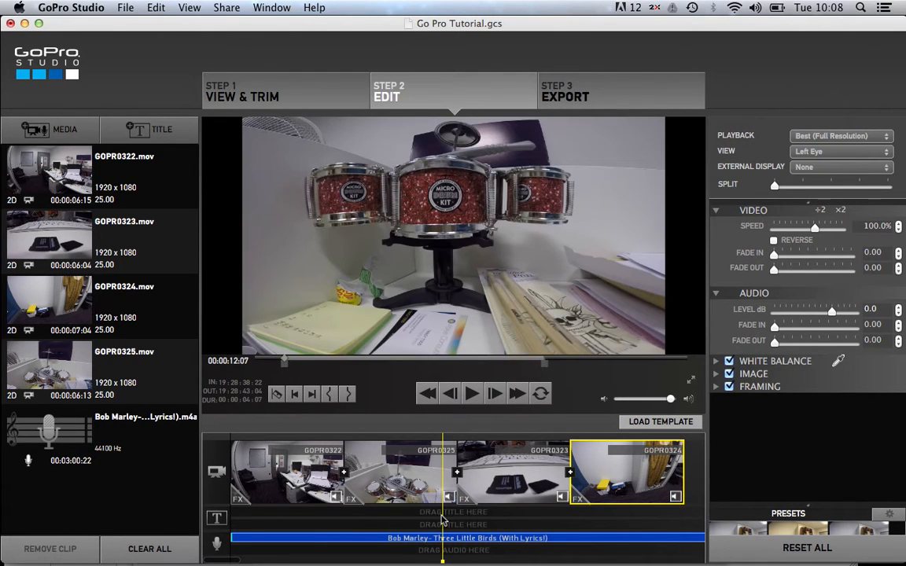
left_click(428, 472)
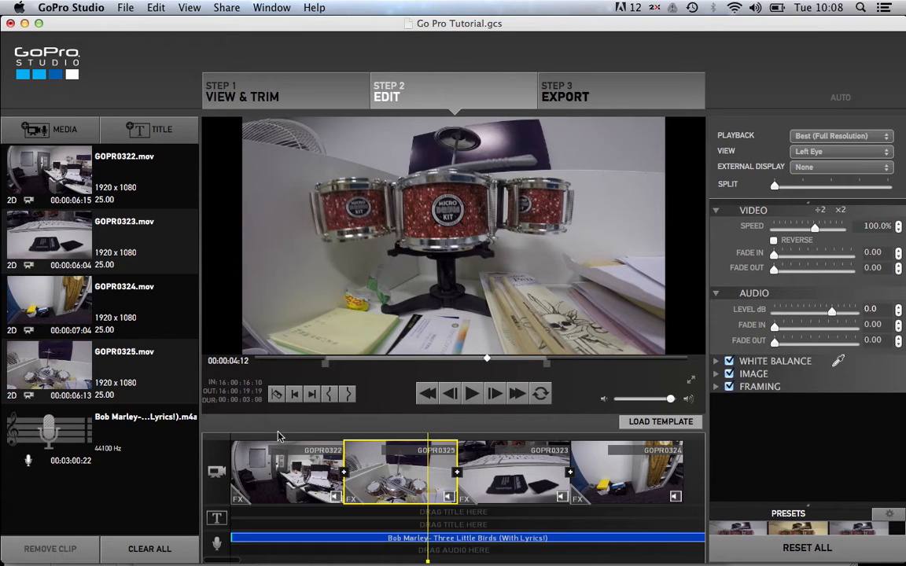
left_click(312, 478)
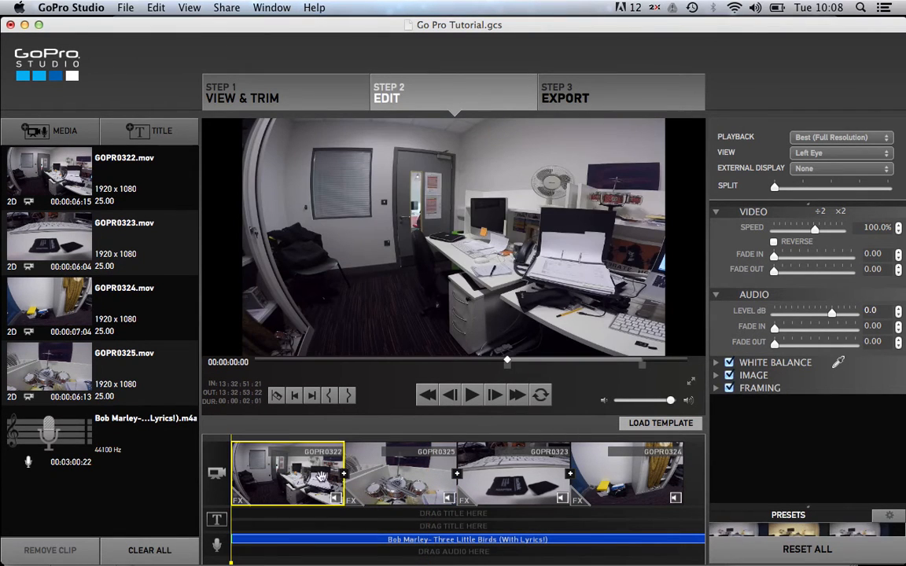
Add a new title to the project media and set its text to "awesome music video"
left_click(154, 134)
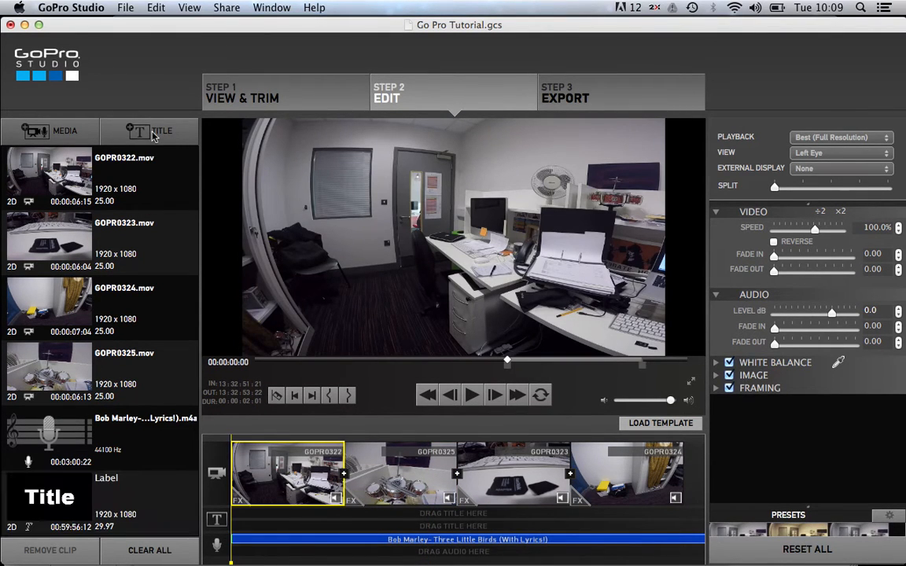
left_click(58, 503)
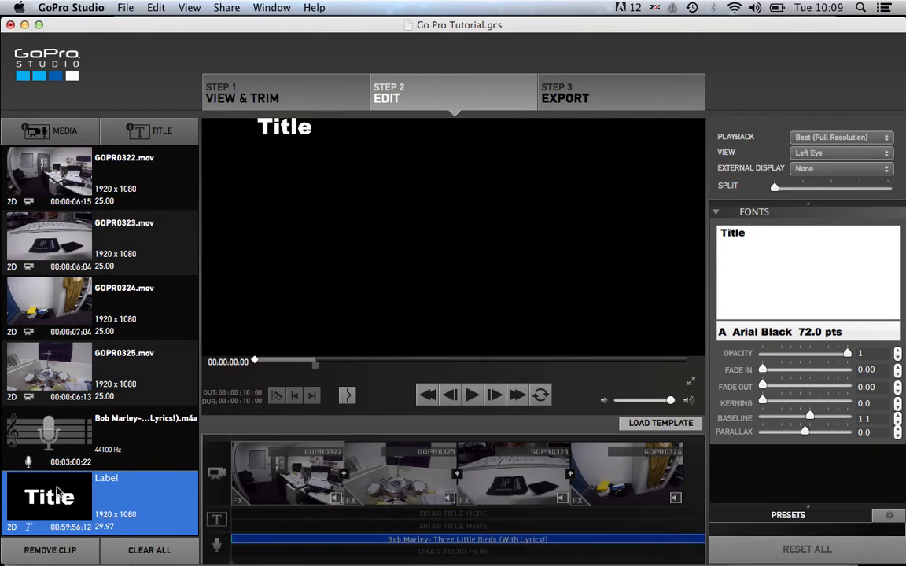
left_click(755, 247)
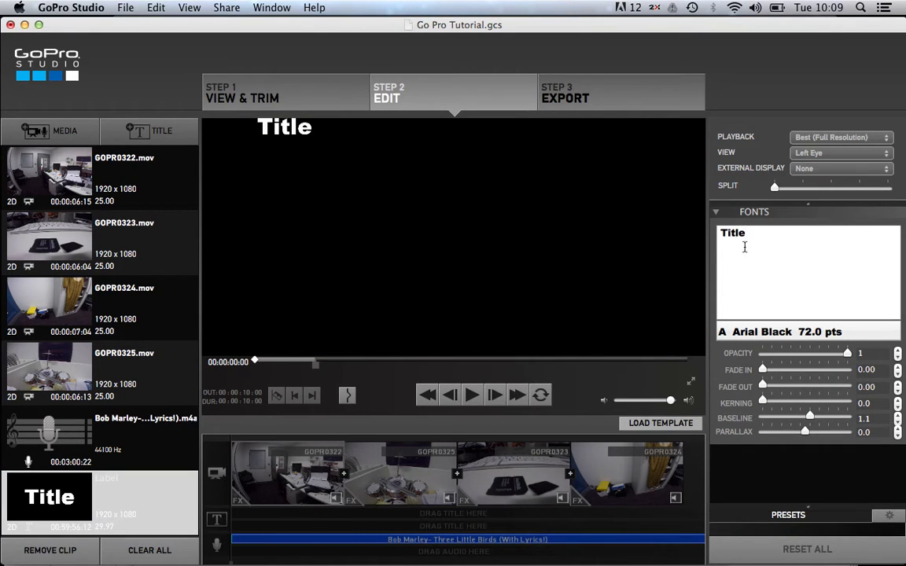
left_click_drag(742, 233, 686, 238)
type("awesome music video")
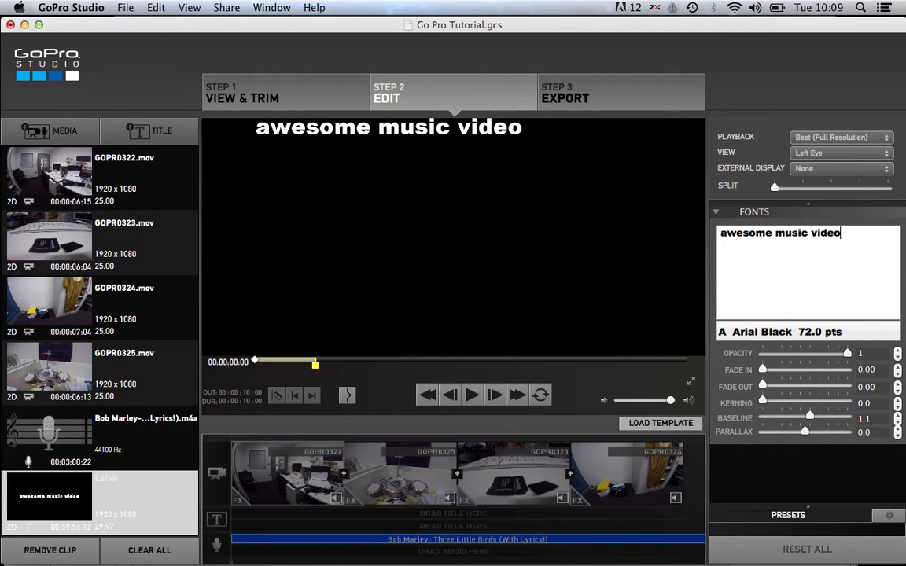
Set the font of the "awesome music video" title to Impact
left_click(800, 331)
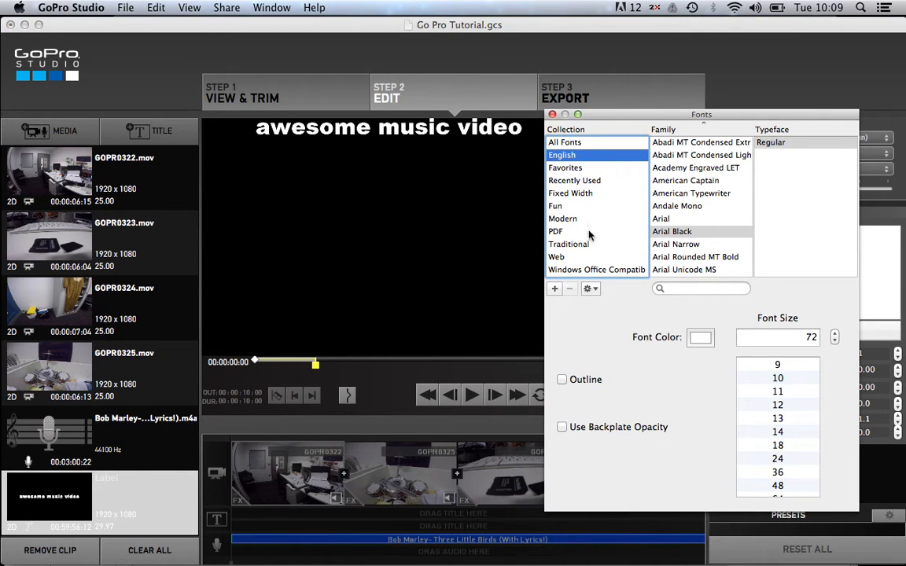
scroll(698, 250, "down", 10)
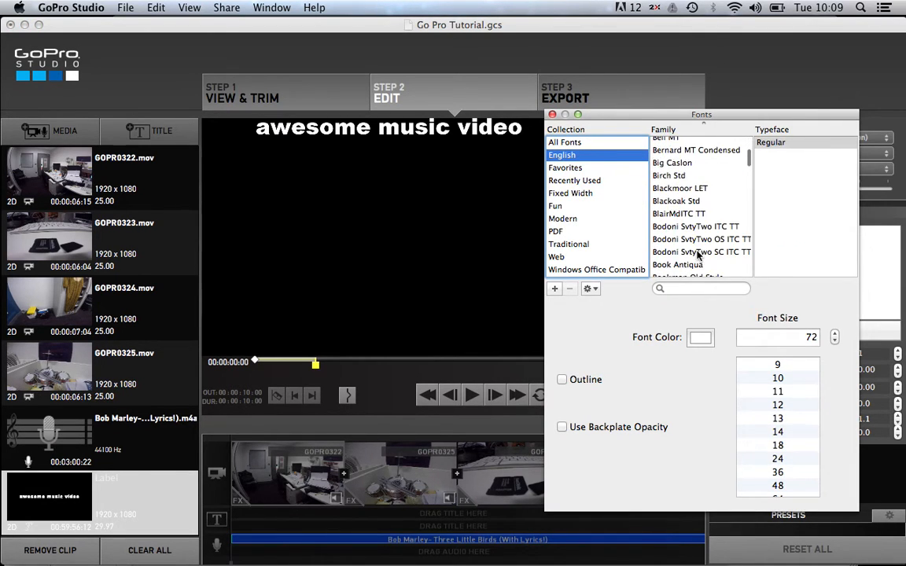
scroll(698, 254, "down", 10)
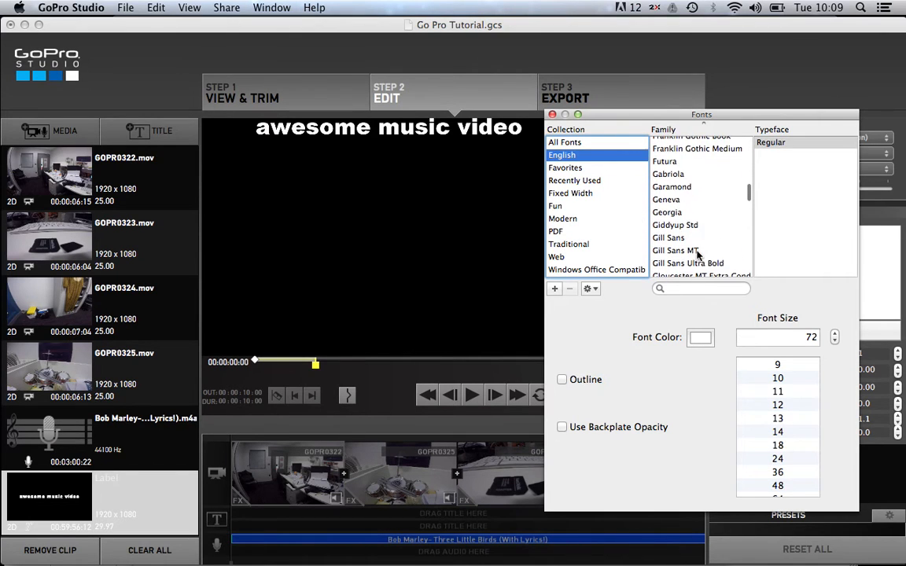
scroll(699, 254, "down", 6)
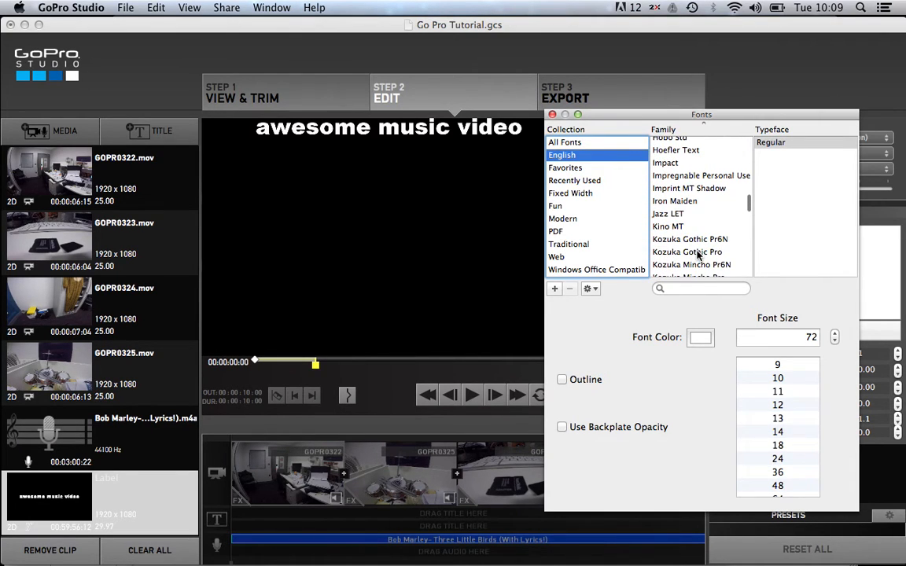
left_click(667, 163)
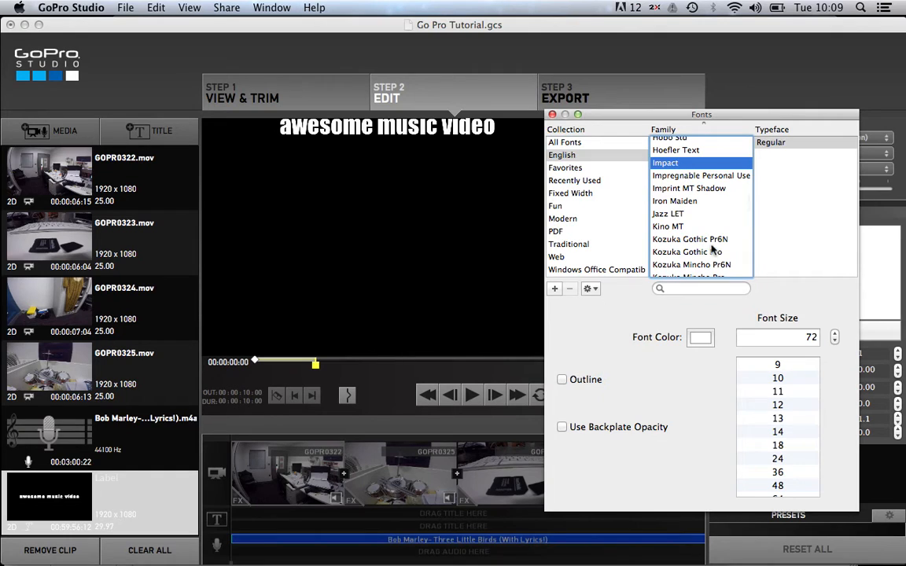
Colour the title text red and move it to the centre of the frame
left_click(699, 338)
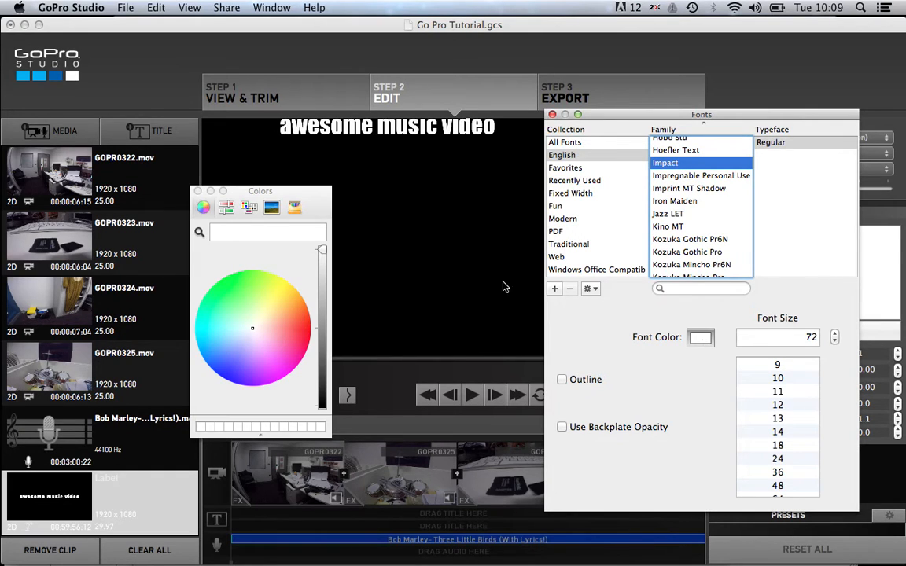
left_click_drag(266, 327, 313, 331)
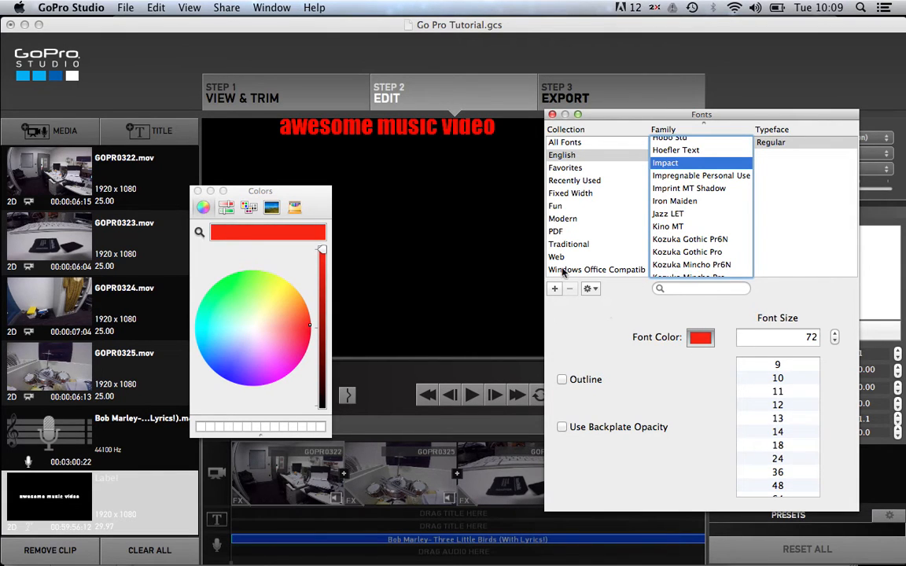
left_click(553, 115)
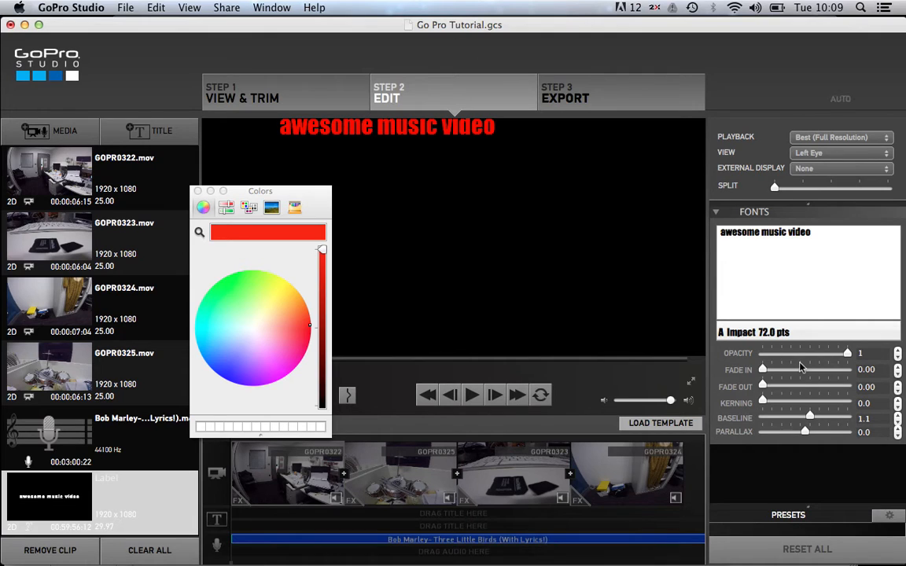
left_click_drag(440, 130, 513, 242)
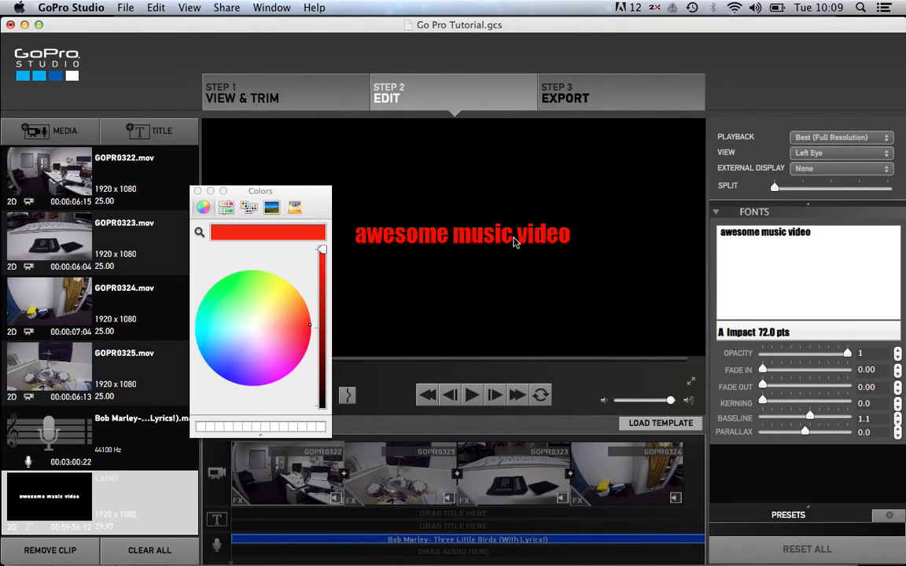
Try a fade in of 5.80 and a fade out of 6.07 on the title, preview it, and clear both fades
left_click_drag(769, 373, 818, 375)
left_click_drag(763, 386, 814, 387)
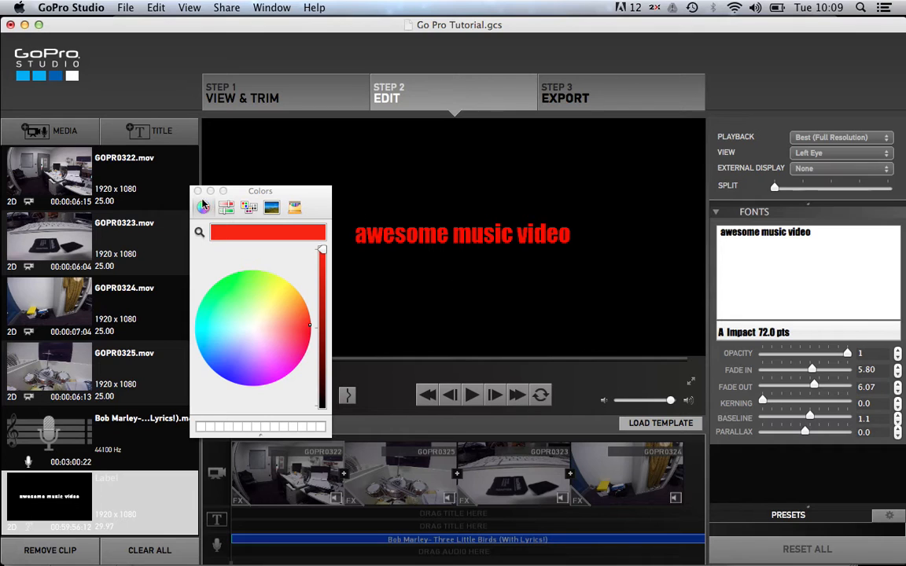
left_click(477, 397)
left_click_drag(283, 187, 85, 181)
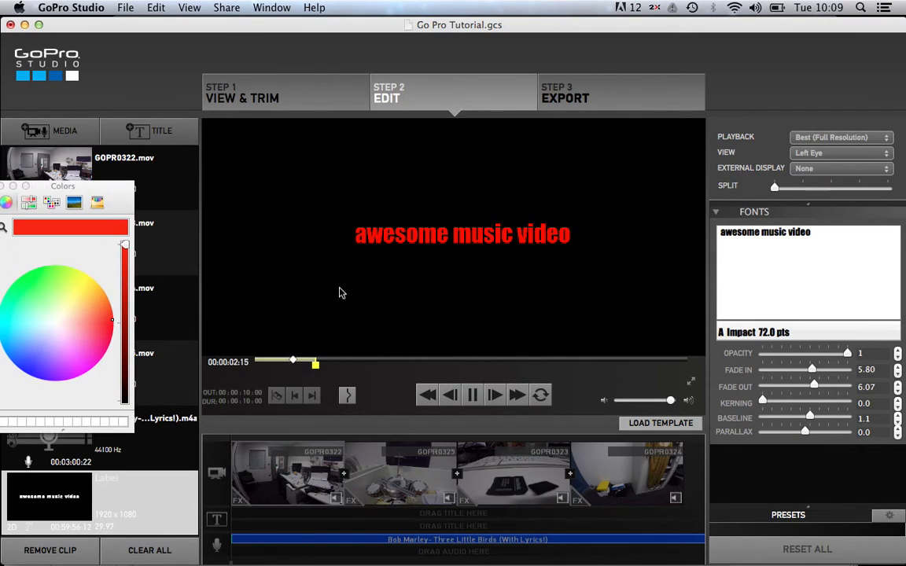
left_click_drag(264, 364, 249, 364)
left_click_drag(816, 389, 707, 391)
left_click_drag(810, 375, 696, 379)
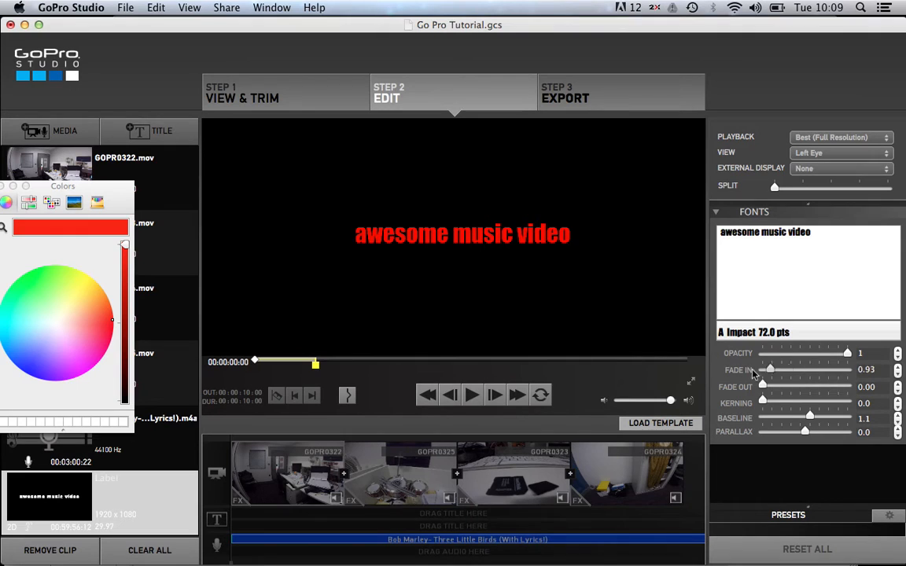
Try a fade in of 10.00 on the title with a preview and set the fade in back to 0.00
left_click_drag(764, 370, 898, 390)
left_click(461, 403)
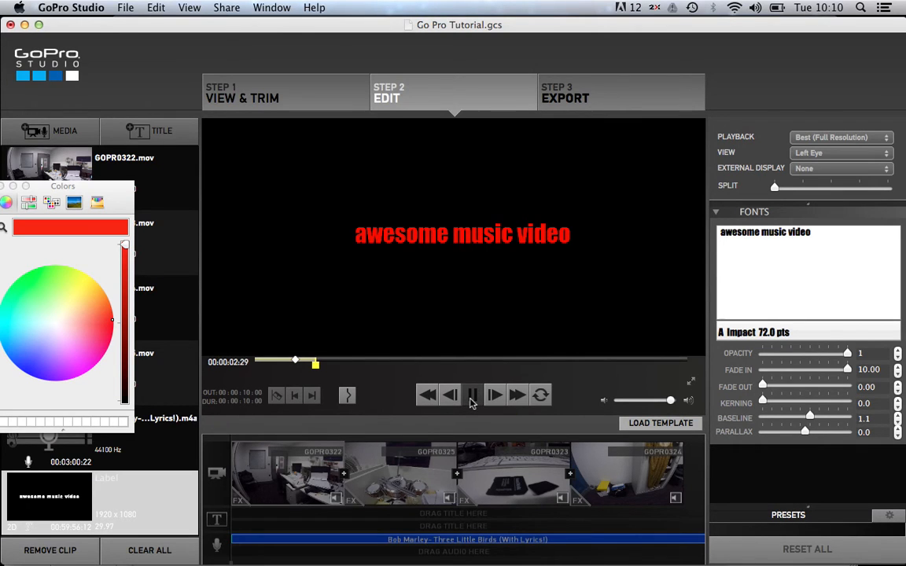
left_click_drag(294, 363, 226, 364)
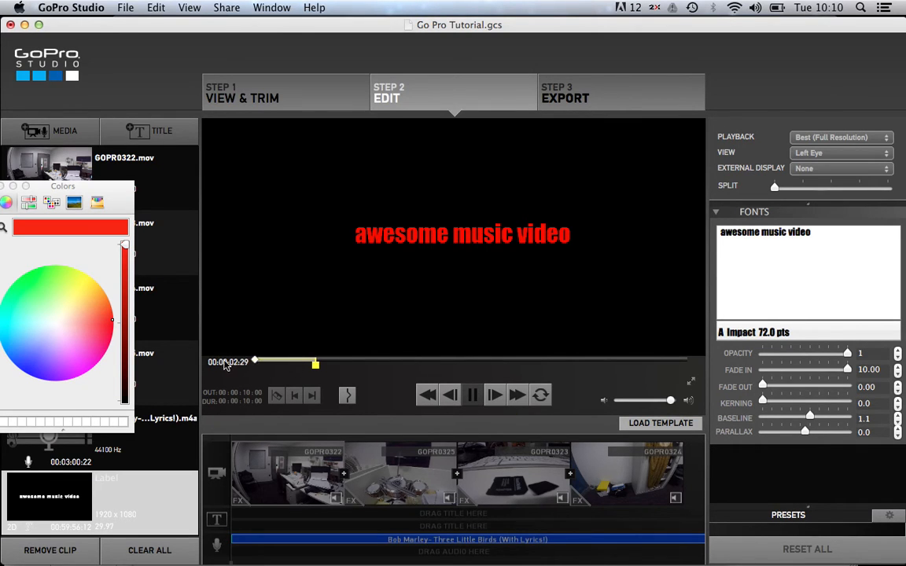
left_click(496, 401)
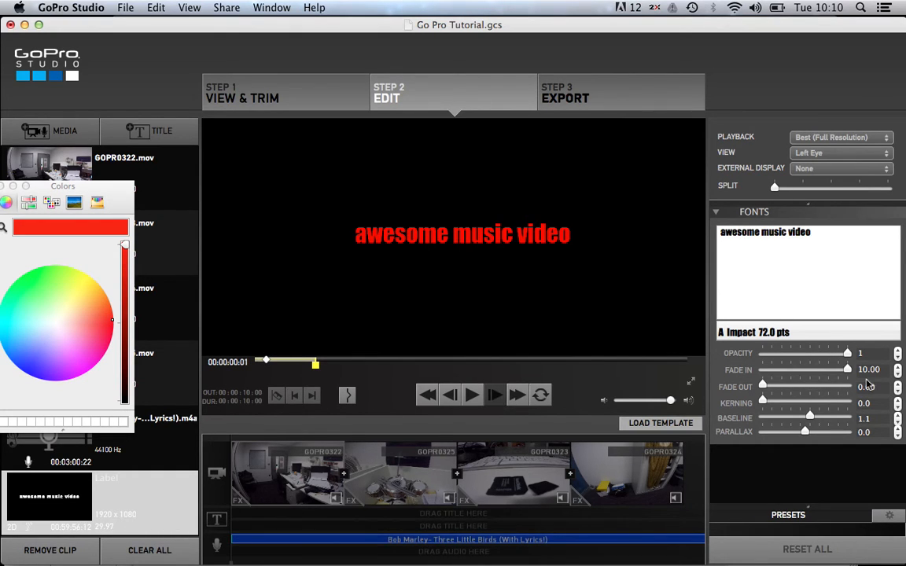
key("space")
left_click_drag(826, 371, 711, 375)
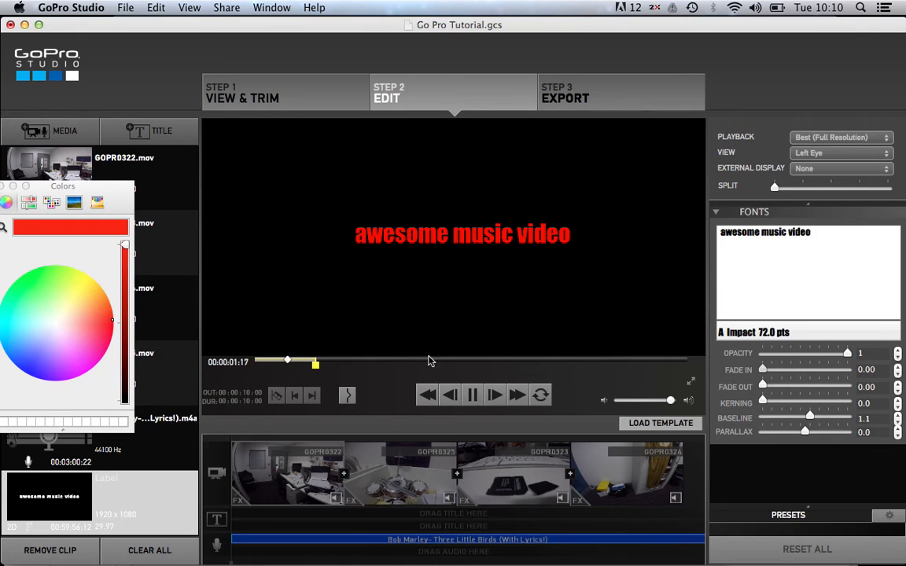
Move the title's out point further along its timeline and place the title on the storyboard between GOPR0322 and GOPR0325
left_click_drag(379, 367, 386, 364)
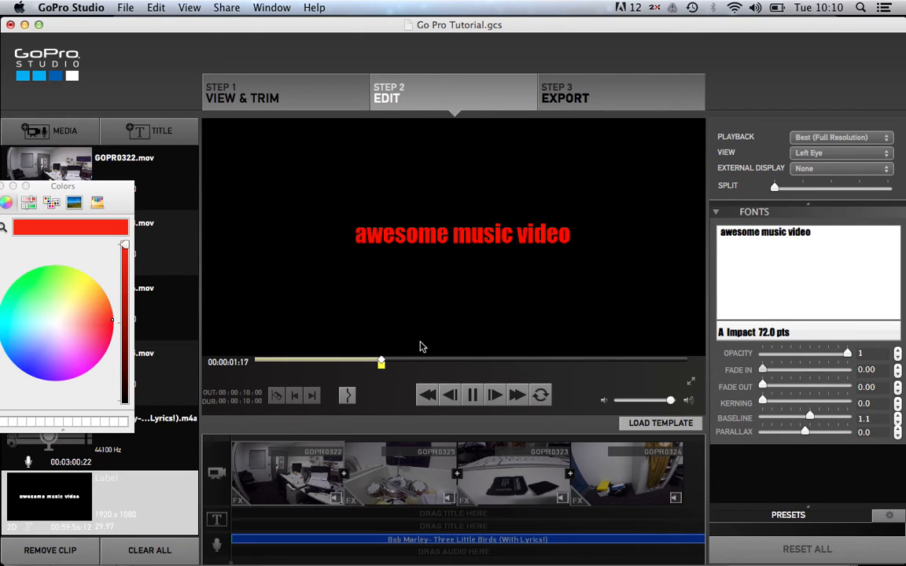
left_click(161, 243)
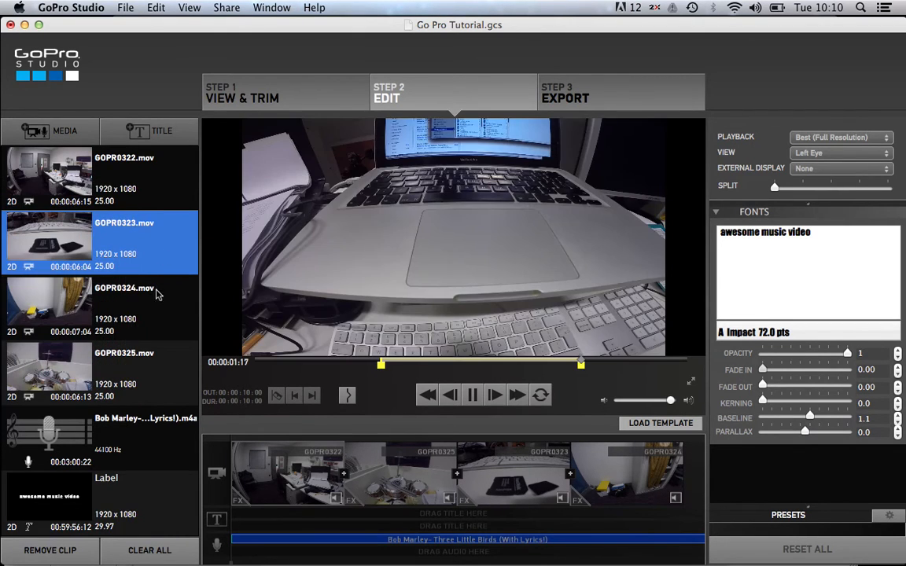
left_click(120, 476)
left_click_drag(71, 503, 366, 453)
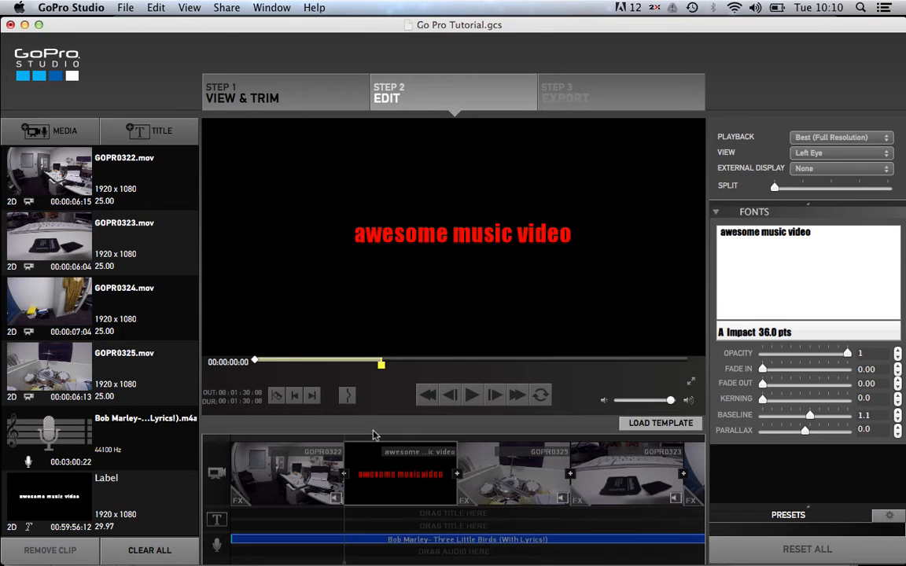
Split the "awesome music video" title on the storyboard and delete its second part
left_click(428, 460)
left_click(468, 464)
left_click(389, 466)
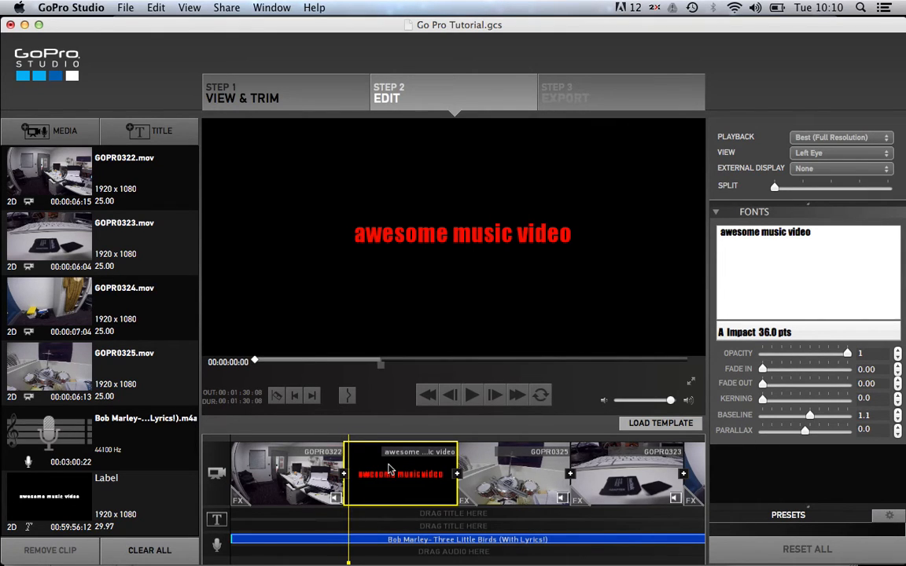
left_click(281, 404)
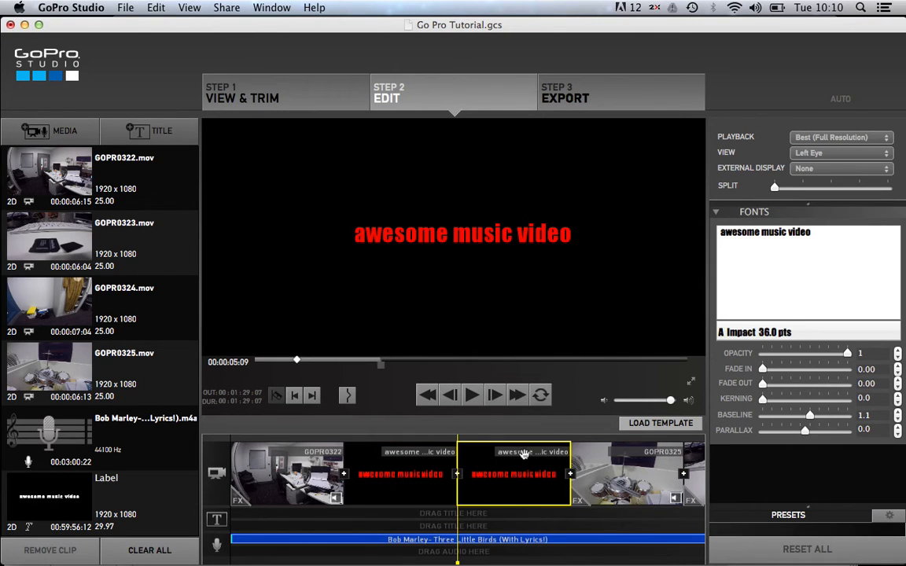
key("Delete")
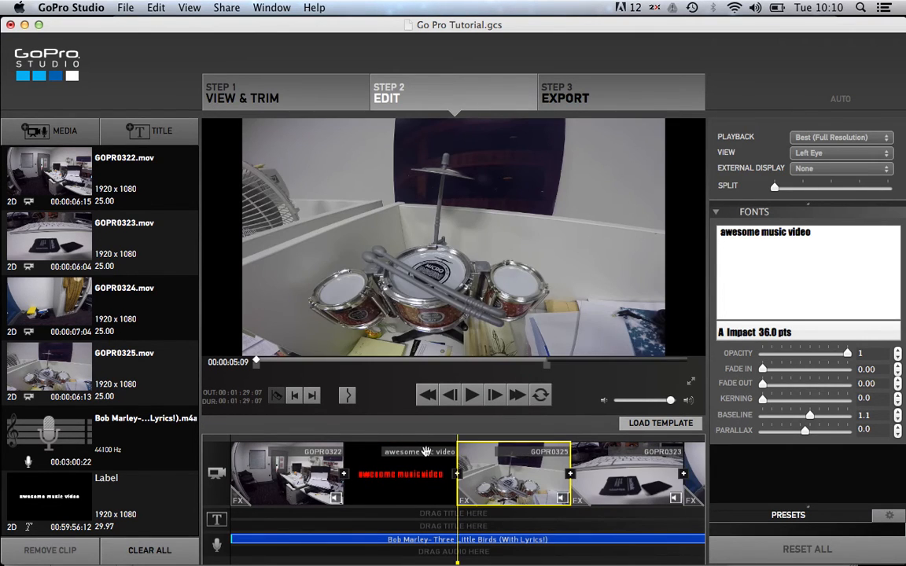
Preview the storyboard from the GOPR0322 clip through the title and remaining clips, and return to the first clip
left_click(308, 469)
key("space")
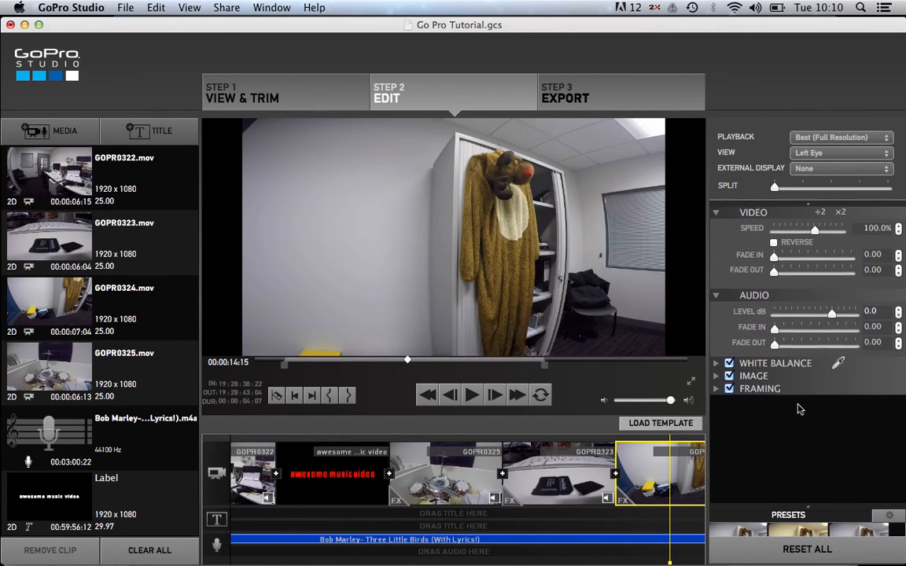
left_click(332, 455)
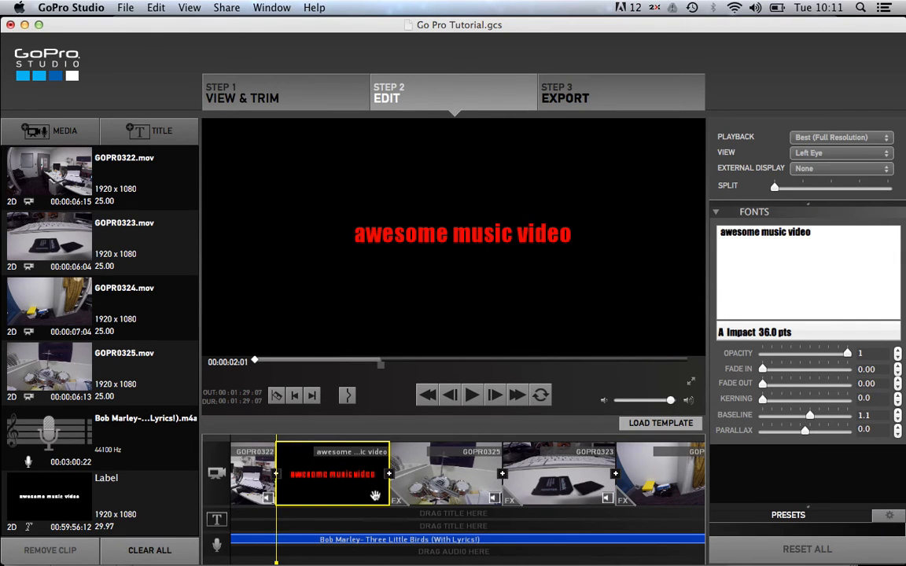
scroll(375, 499, "left", 3)
left_click(271, 448)
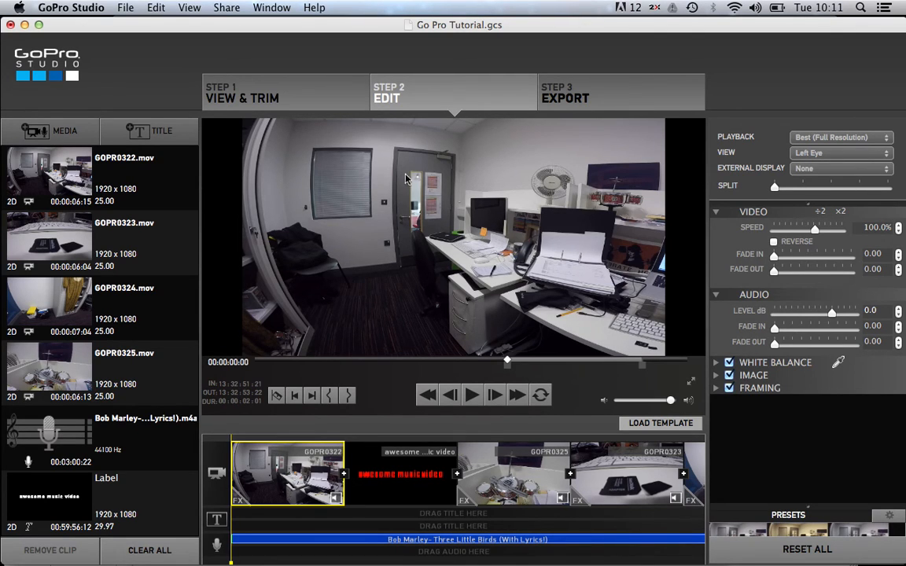
Open the export settings, examine the available save locations and quality presets, and cancel the export
left_click(589, 96)
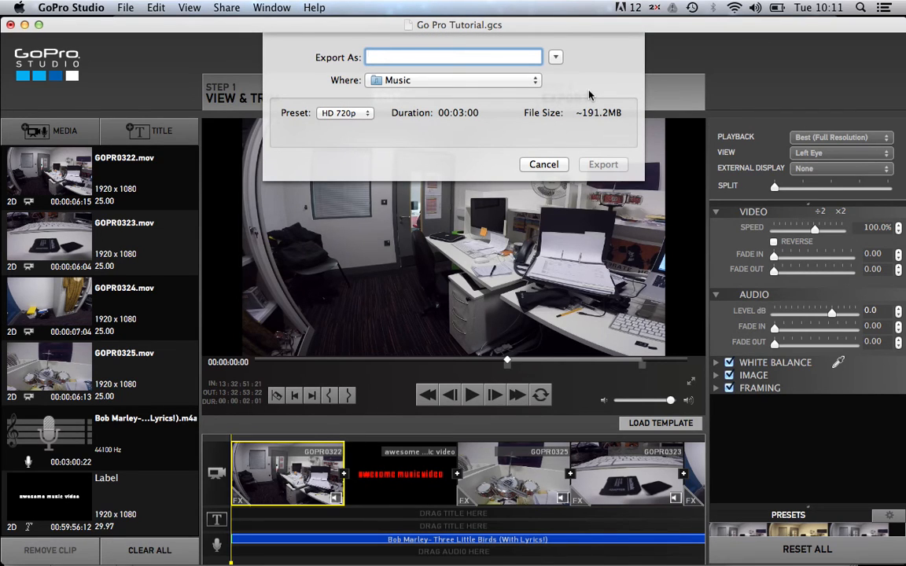
left_click(498, 82)
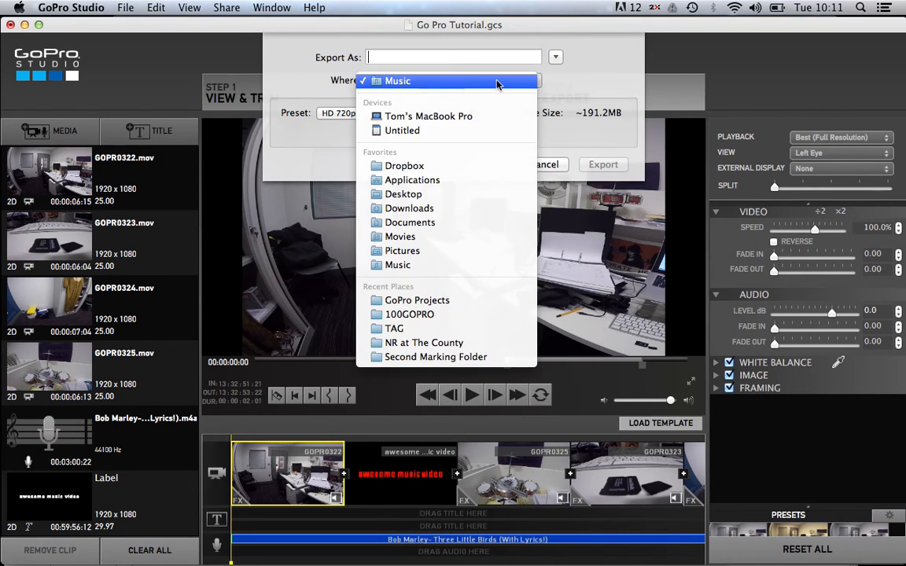
left_click(471, 81)
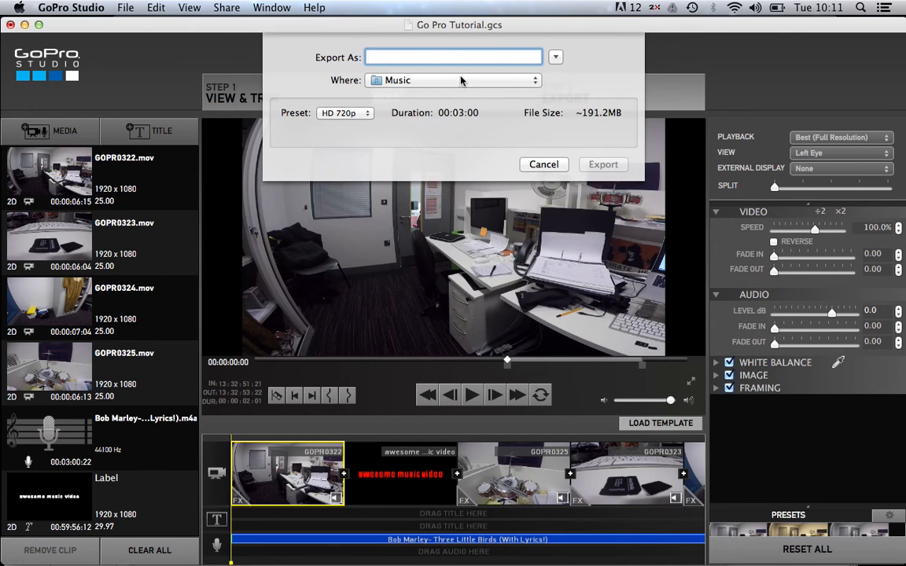
left_click(345, 113)
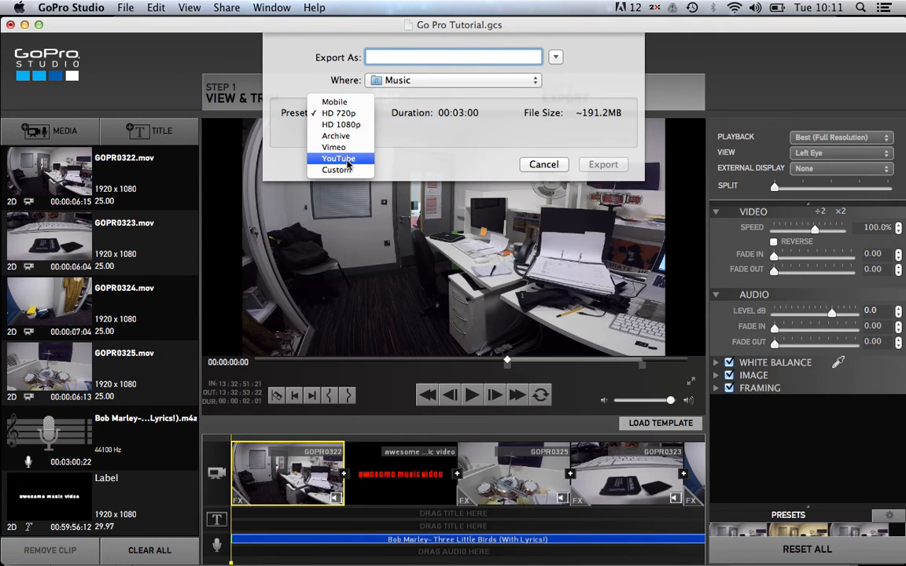
left_click(422, 142)
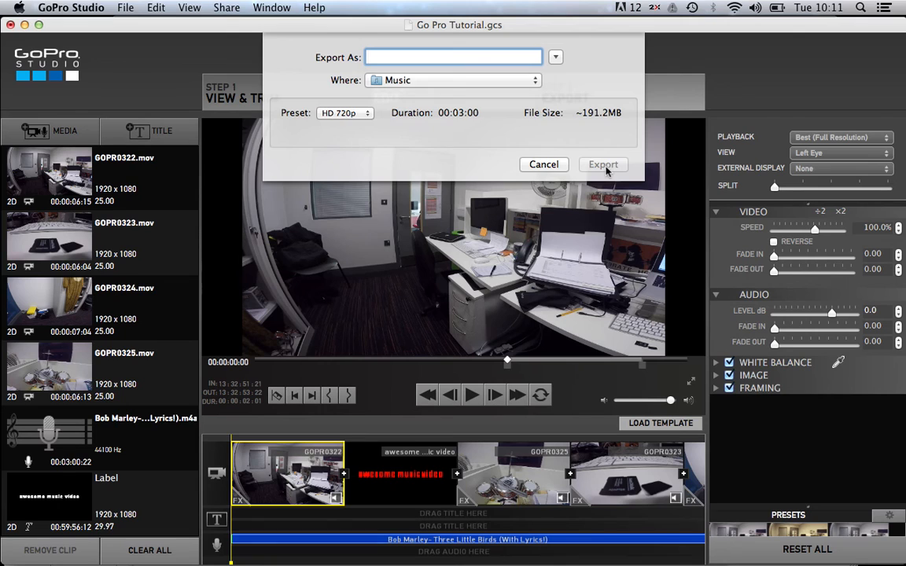
left_click(543, 165)
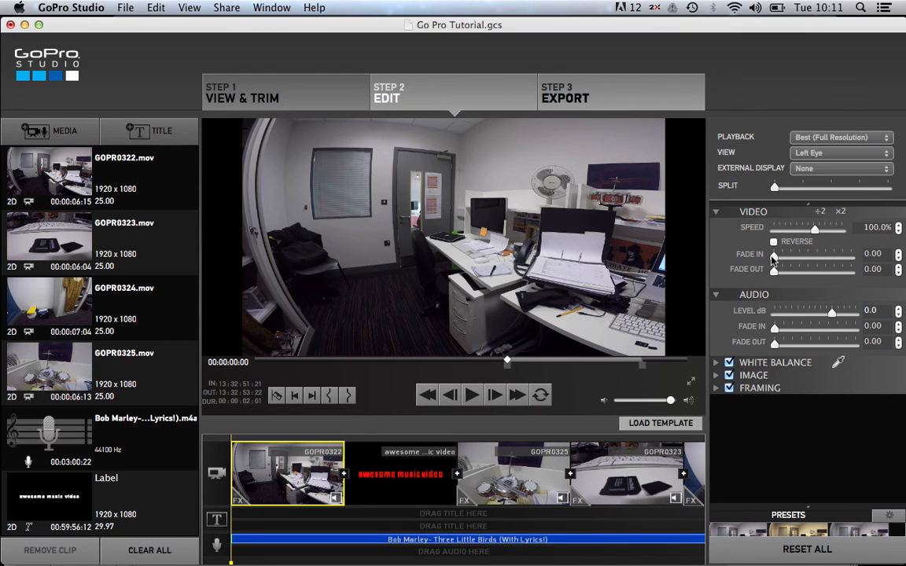
left_click(863, 558)
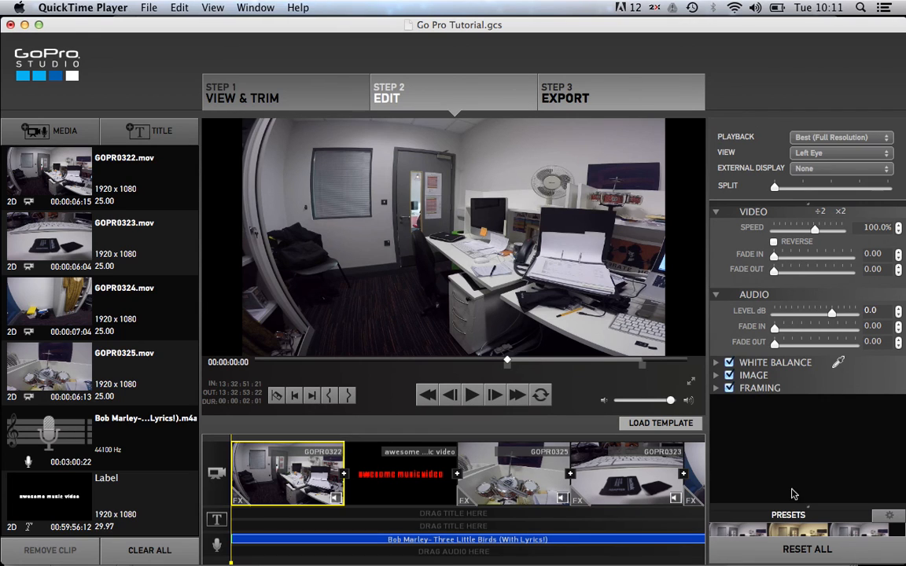